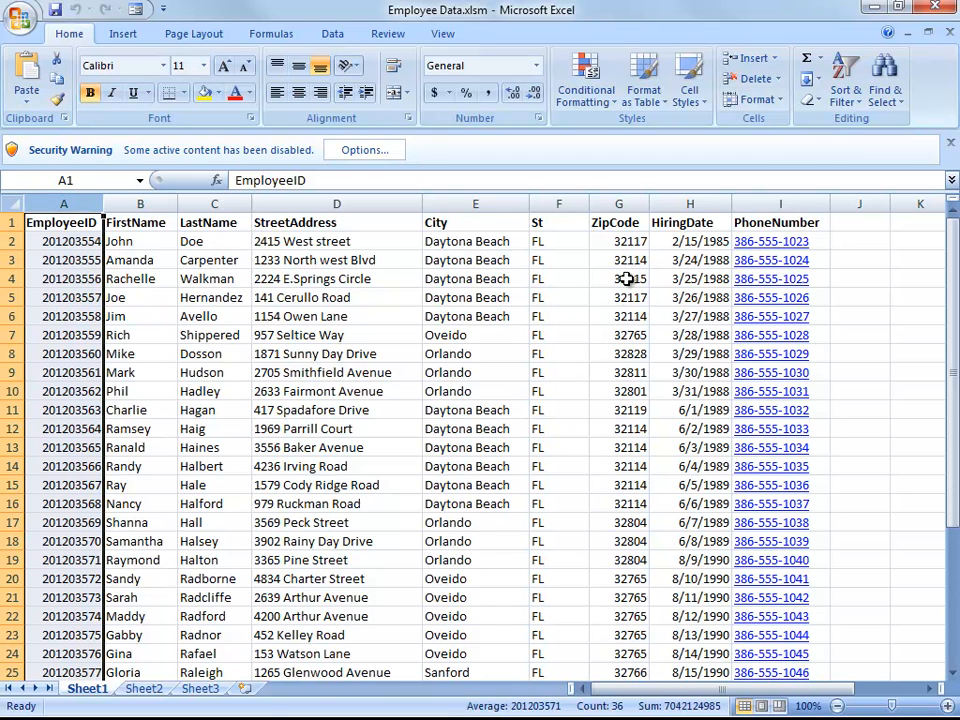
left_click(615, 203)
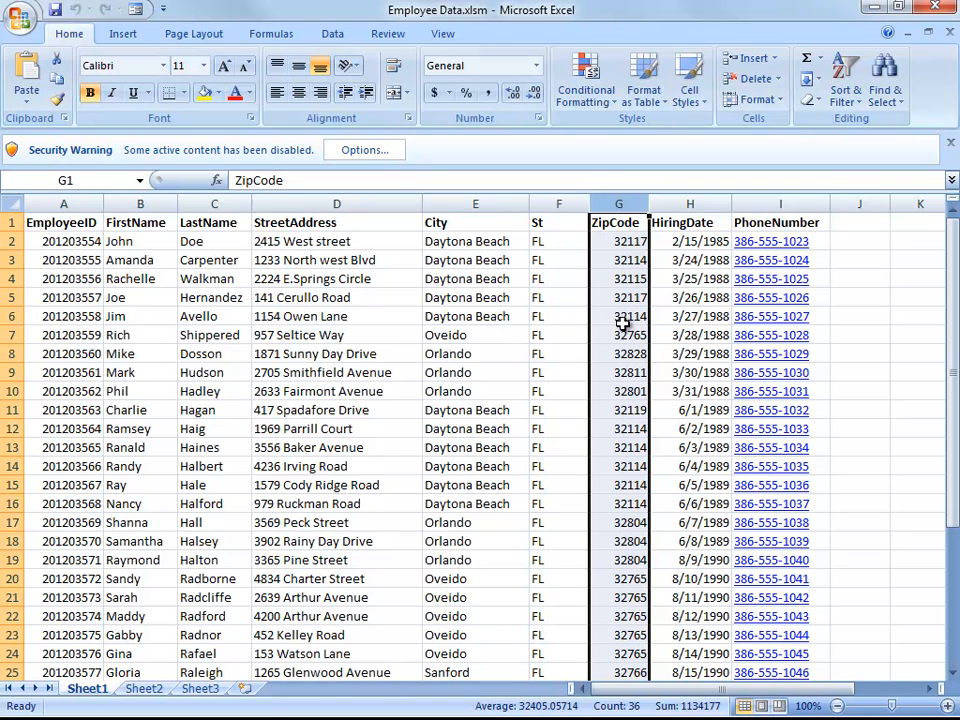
left_click(8, 279)
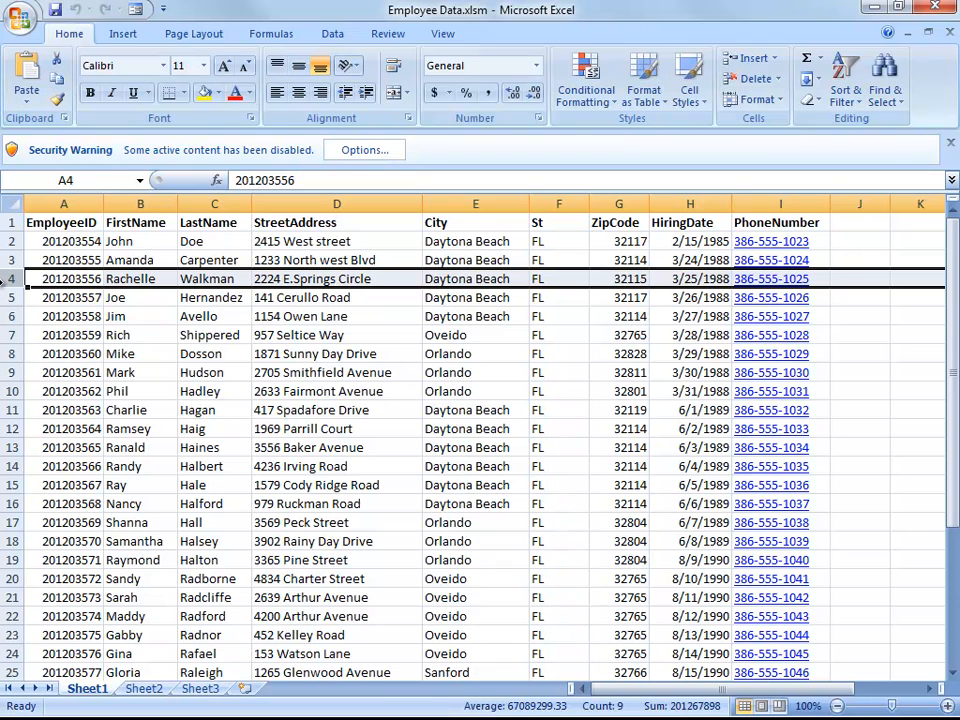
left_click(1, 284)
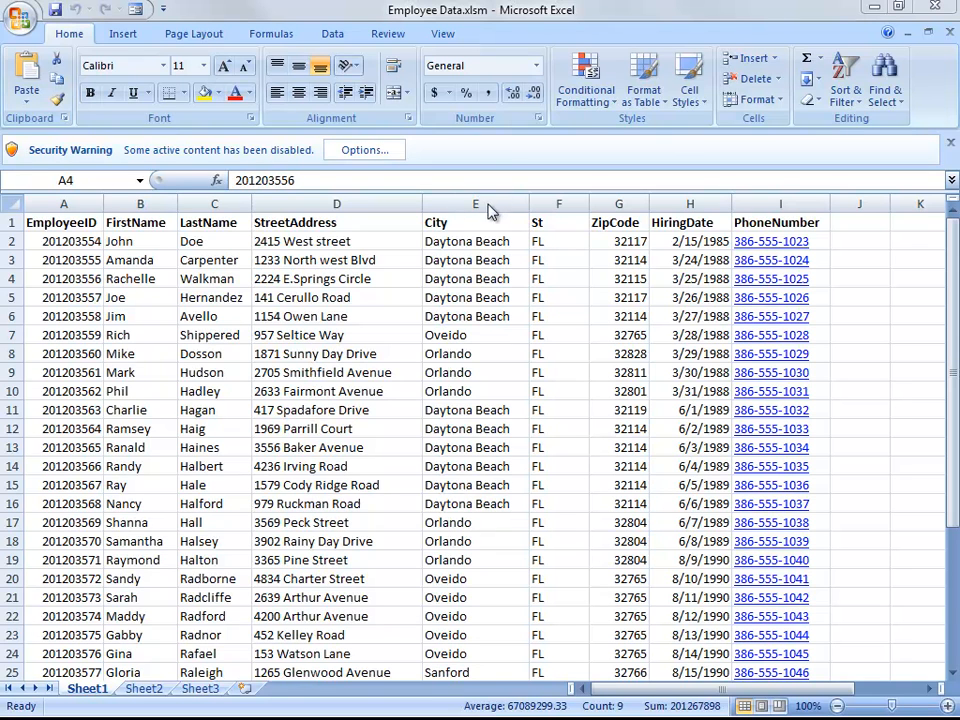
- Insert a new column before the City column and give it the header Evaluation
right_click(443, 200)
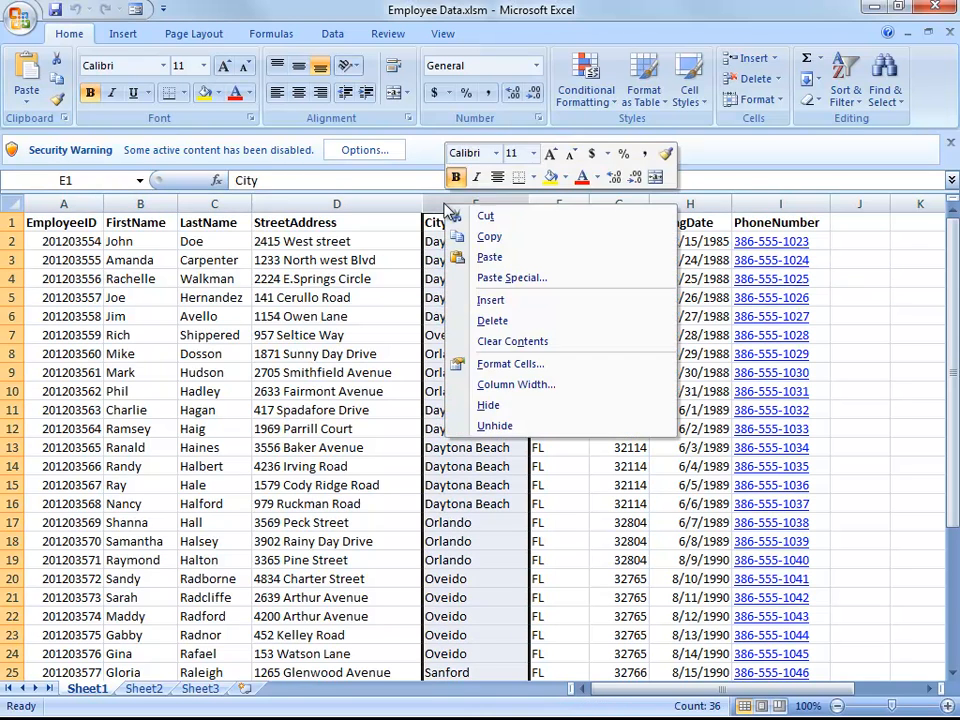
left_click(497, 300)
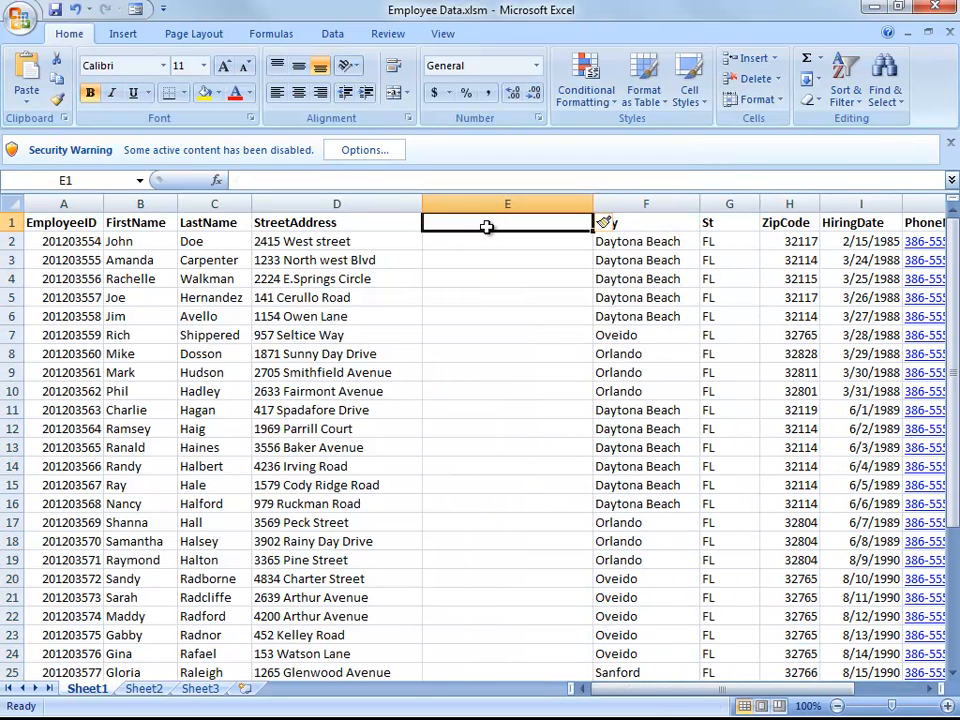
type("Evlay")
left_click(508, 248)
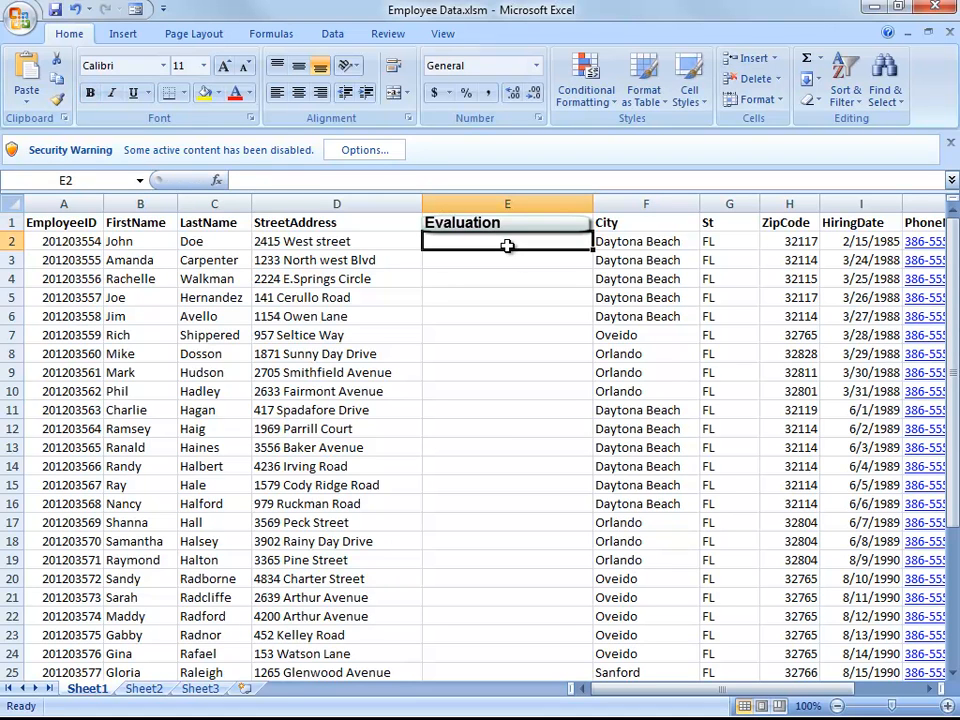
- Enter a ? placeholder in the first Evaluation cells and fill it down through row 23
type("?>")
key("BackSpace")
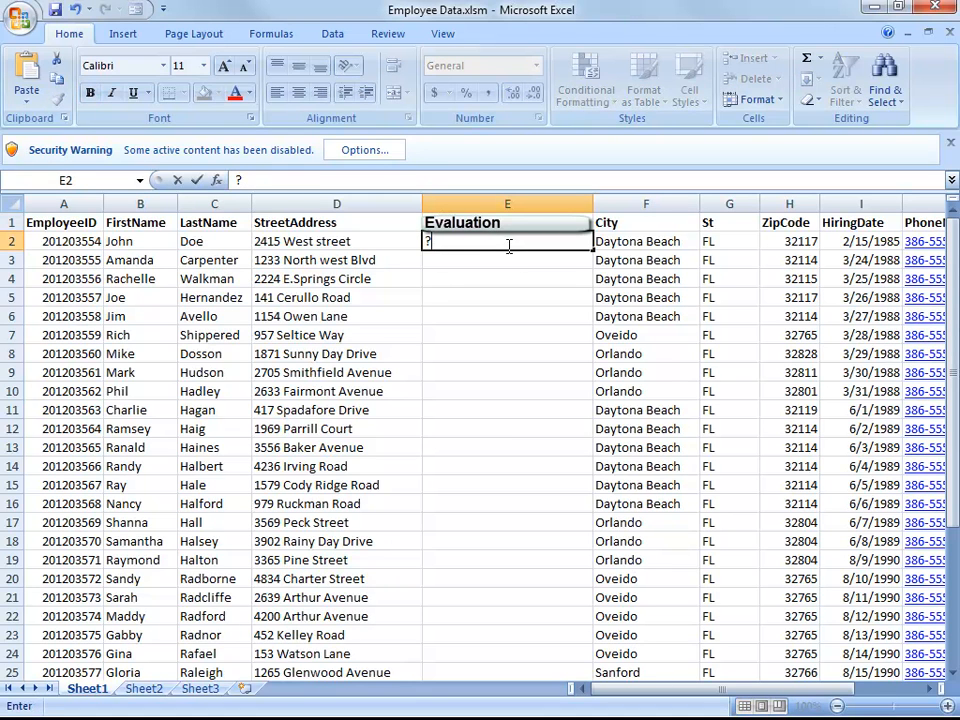
left_click(477, 260)
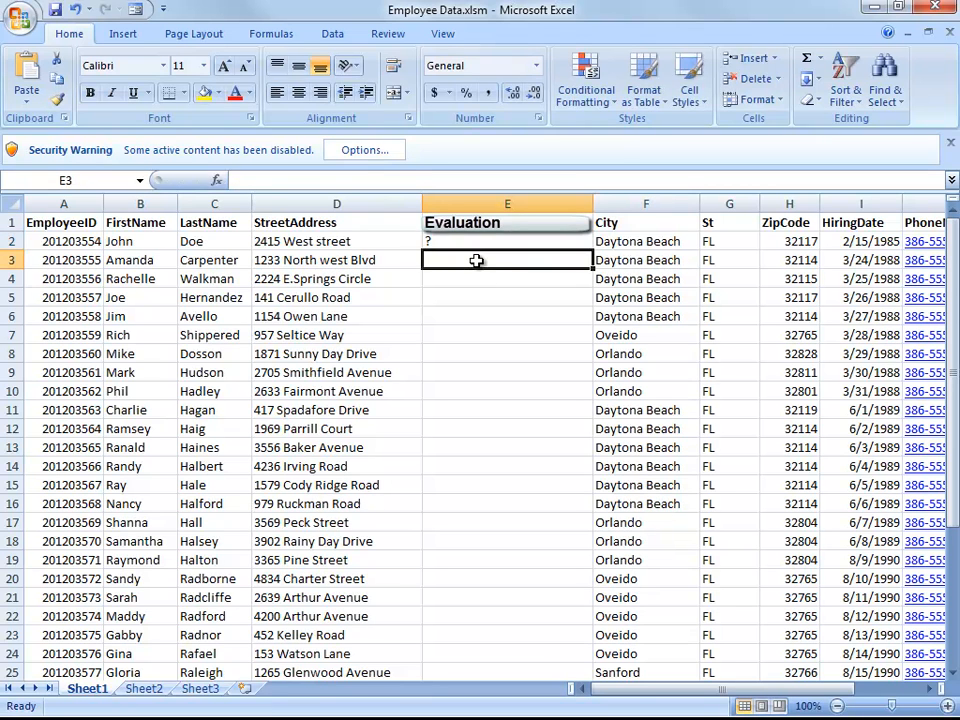
type("?")
left_click(459, 274)
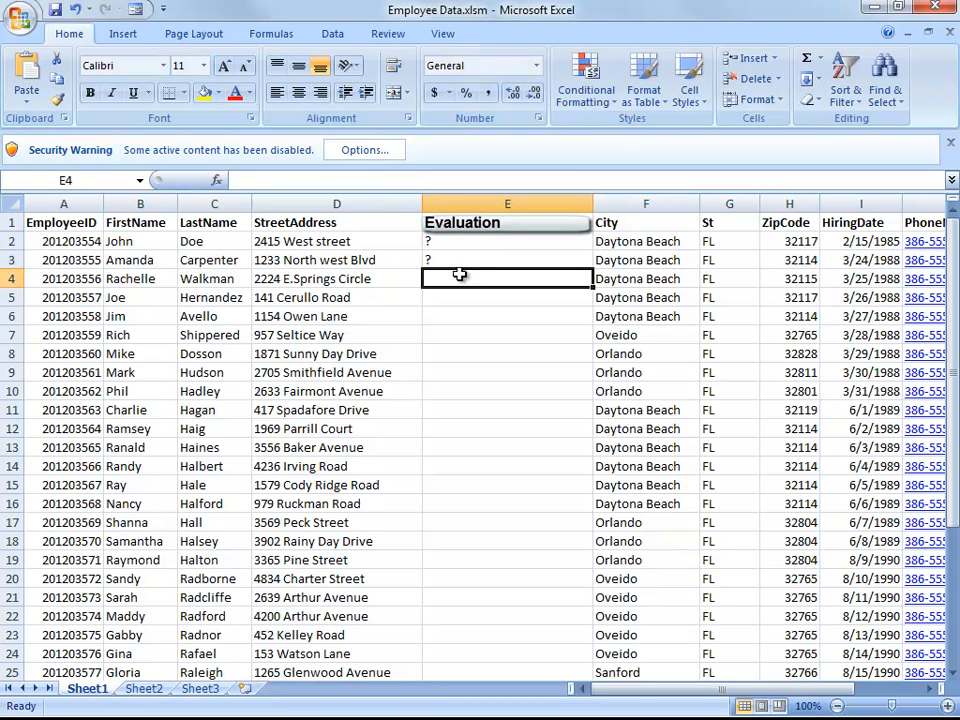
type("?")
left_click(448, 240)
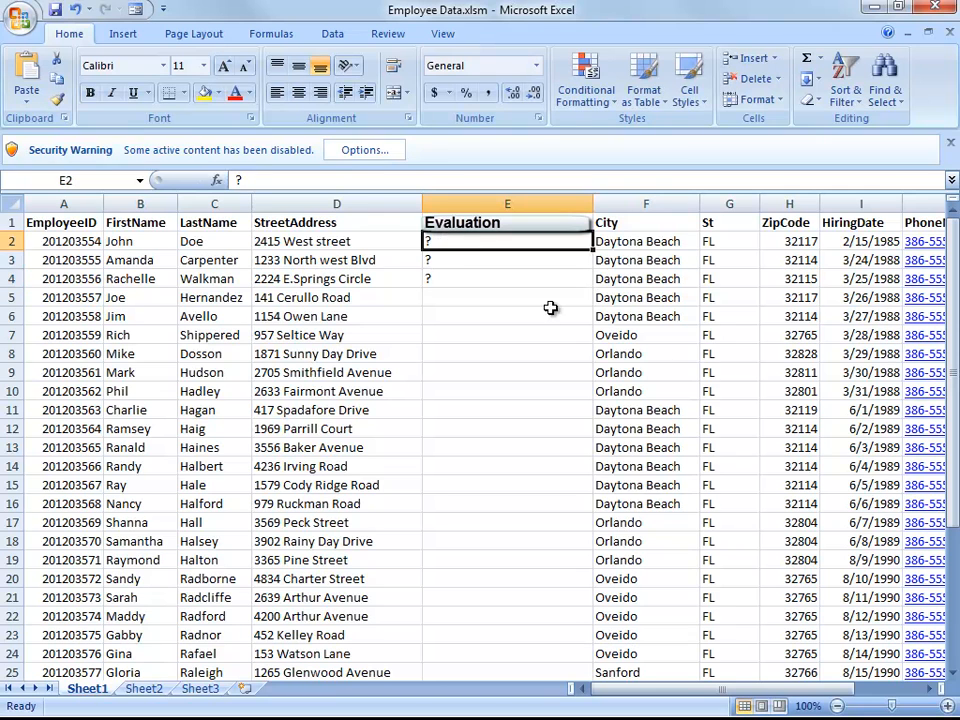
left_click_drag(572, 243, 545, 634)
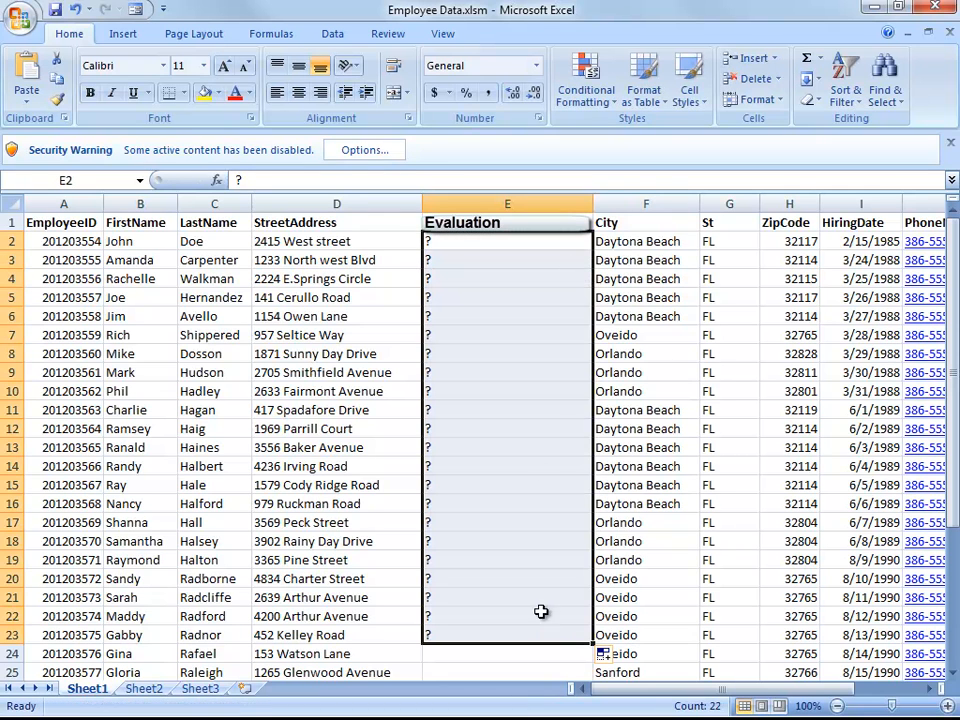
left_click(528, 372)
left_click(505, 240)
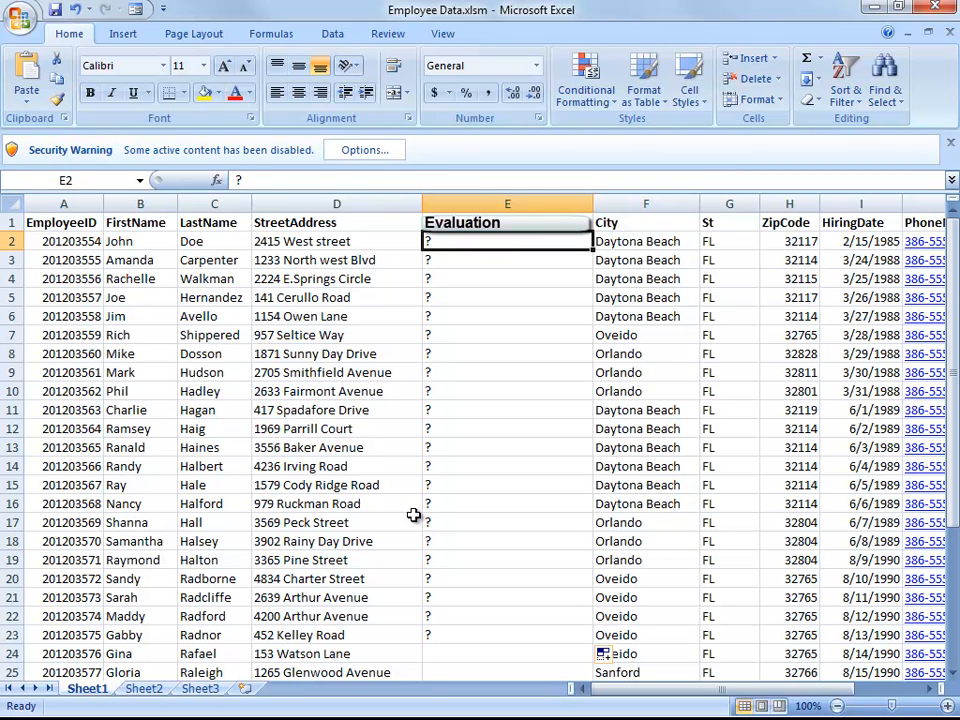
left_click(445, 258)
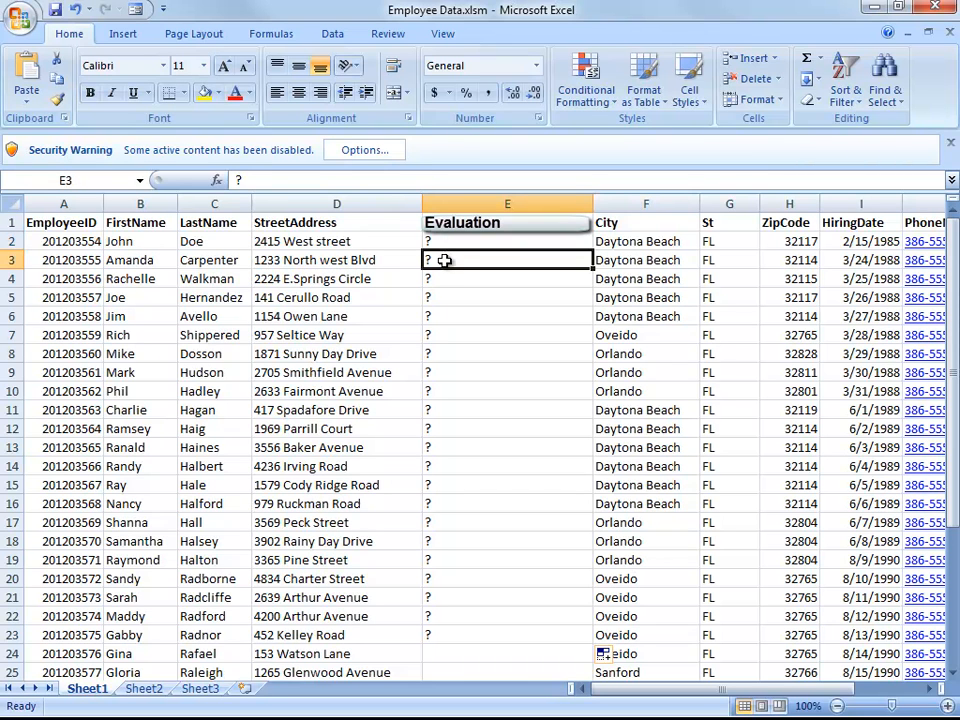
left_click(448, 241)
left_click(448, 262)
left_click(449, 280)
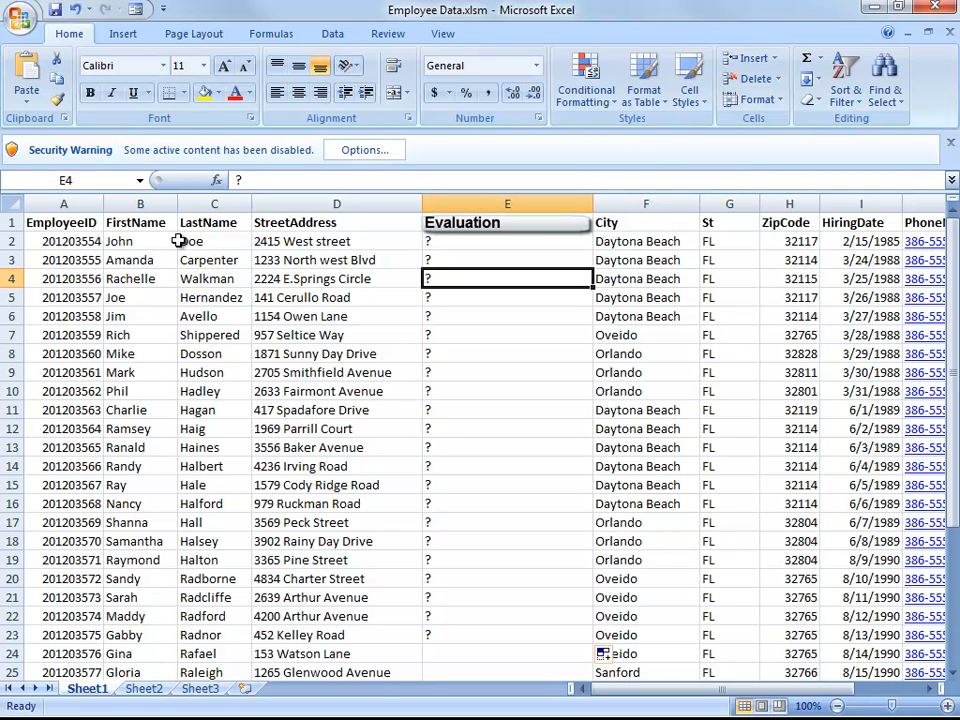
- Delete the whole Evaluation column from the employee table
right_click(443, 203)
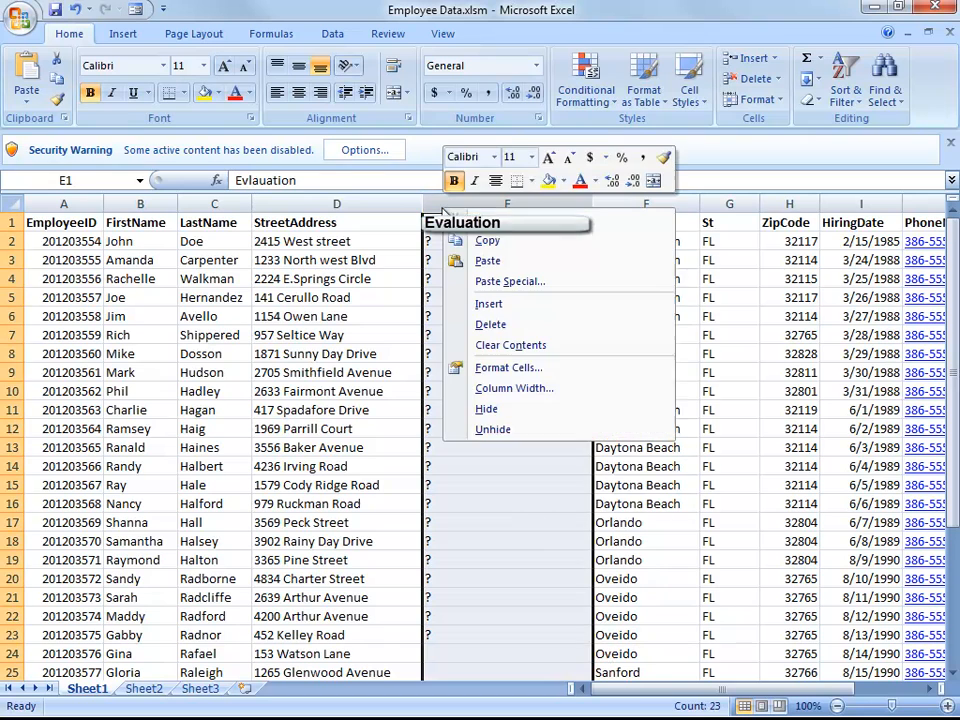
left_click(492, 324)
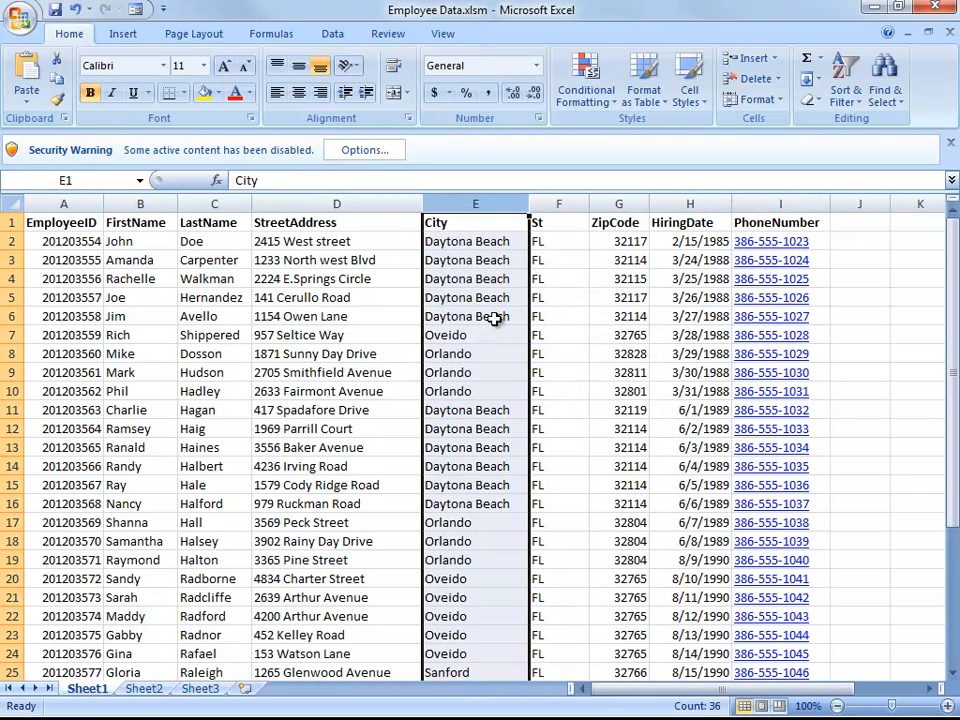
- Clear the ZipCode cell of the record in row 4 and enter 32115 in it
left_click(8, 280)
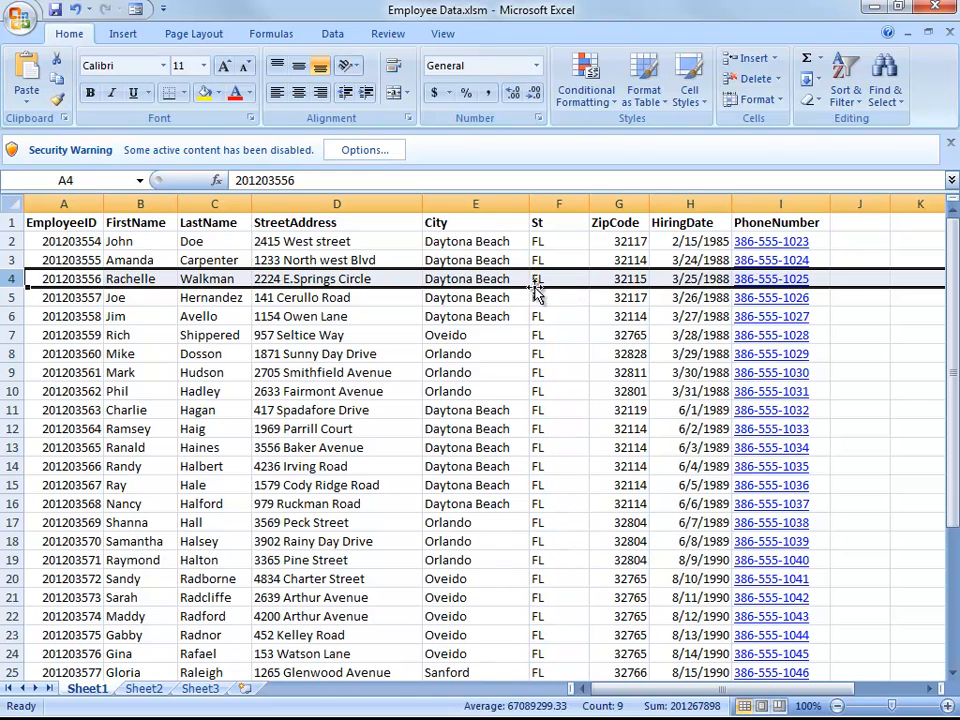
left_click(624, 281)
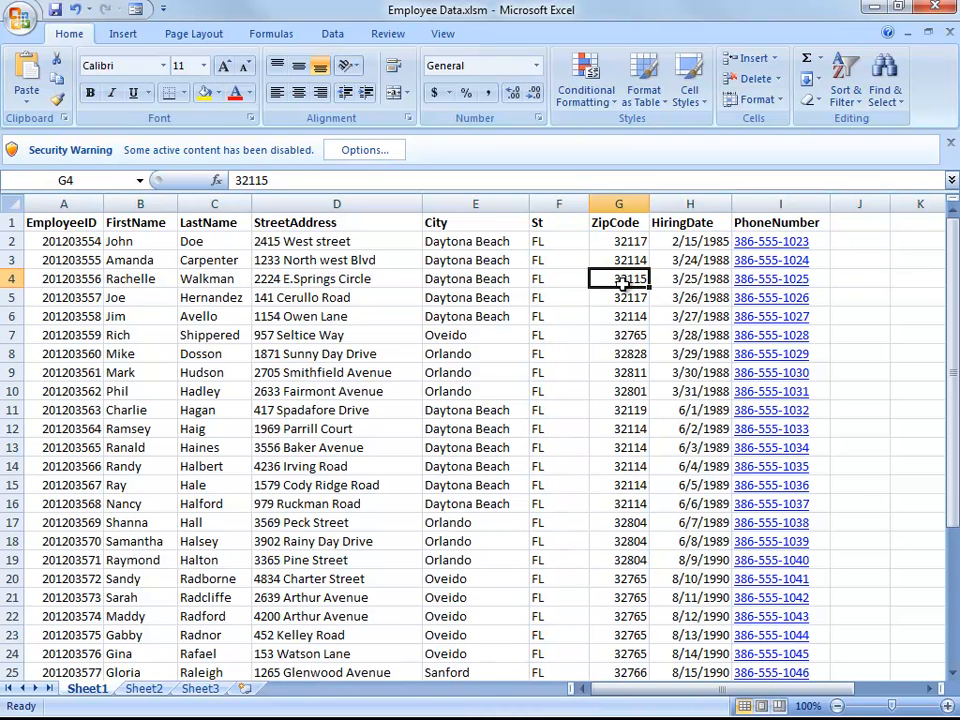
key("Delete")
type("32115")
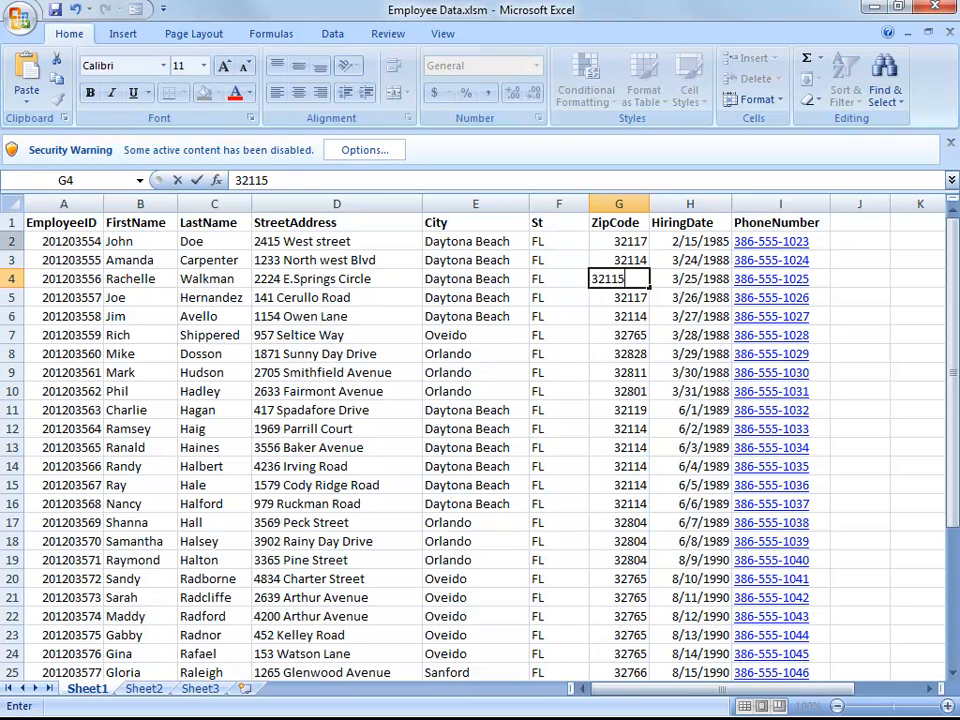
- Insert a blank row above the header row, and undo the insertion
left_click(10, 224)
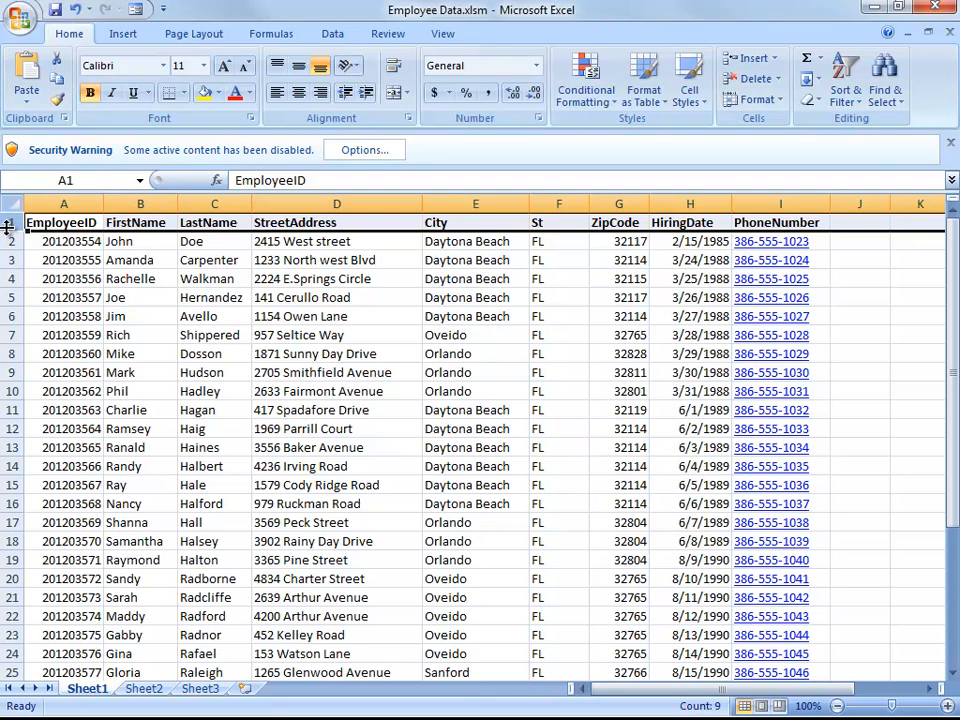
right_click(8, 224)
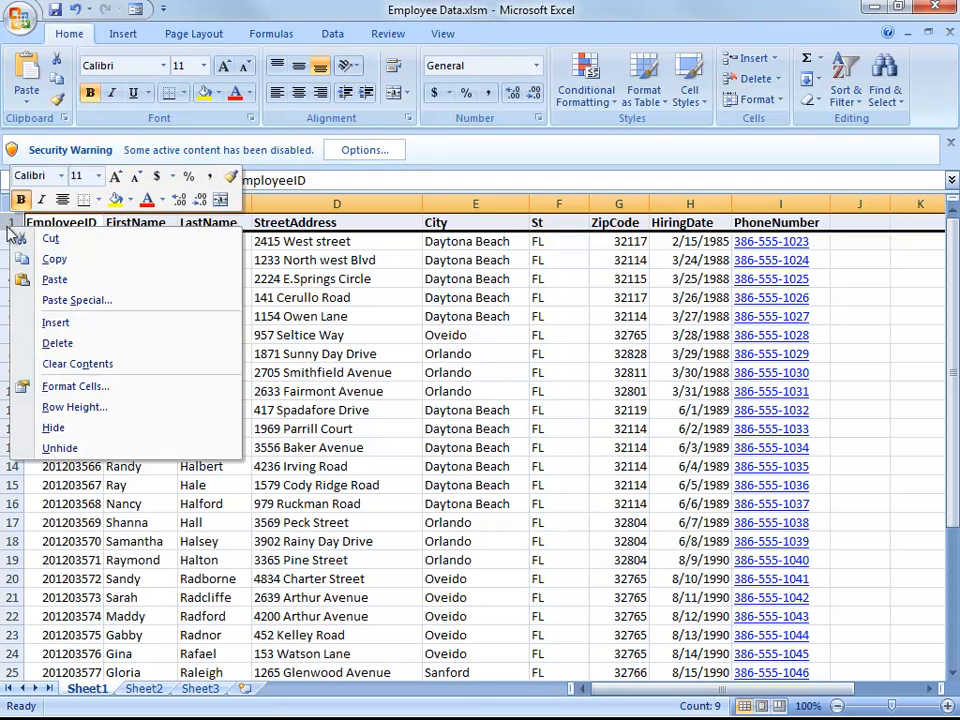
left_click(56, 323)
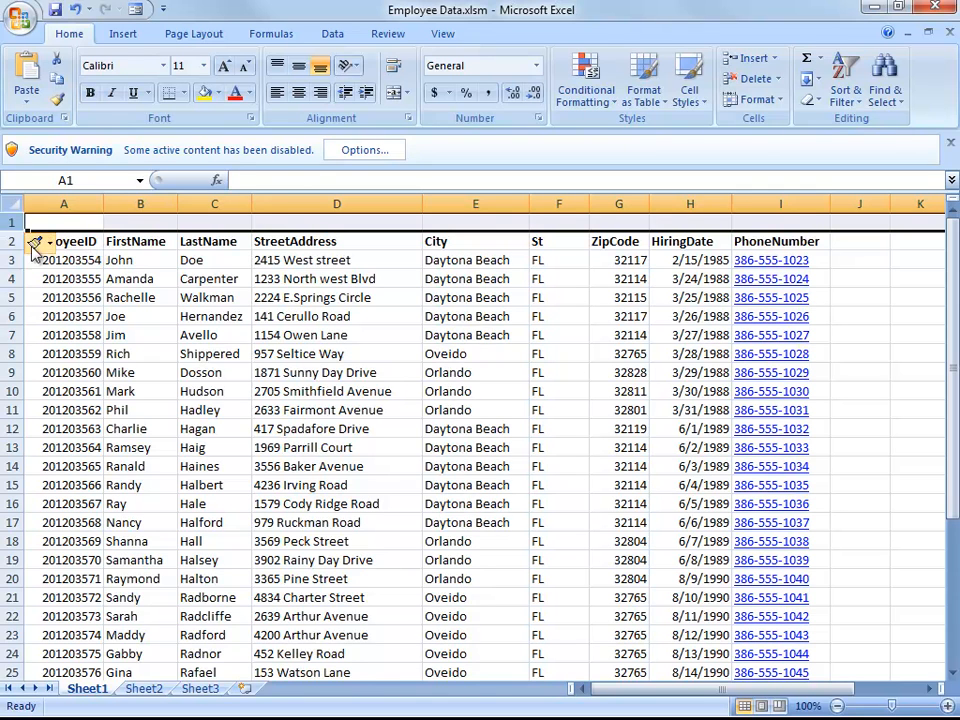
key("ctrl+z")
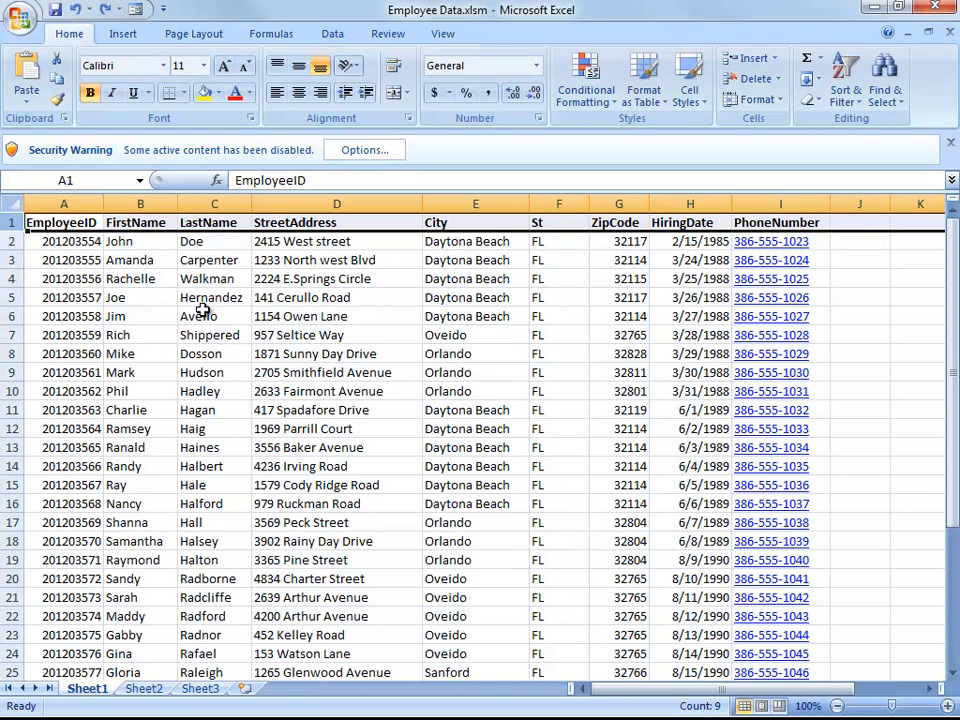
left_click(222, 222)
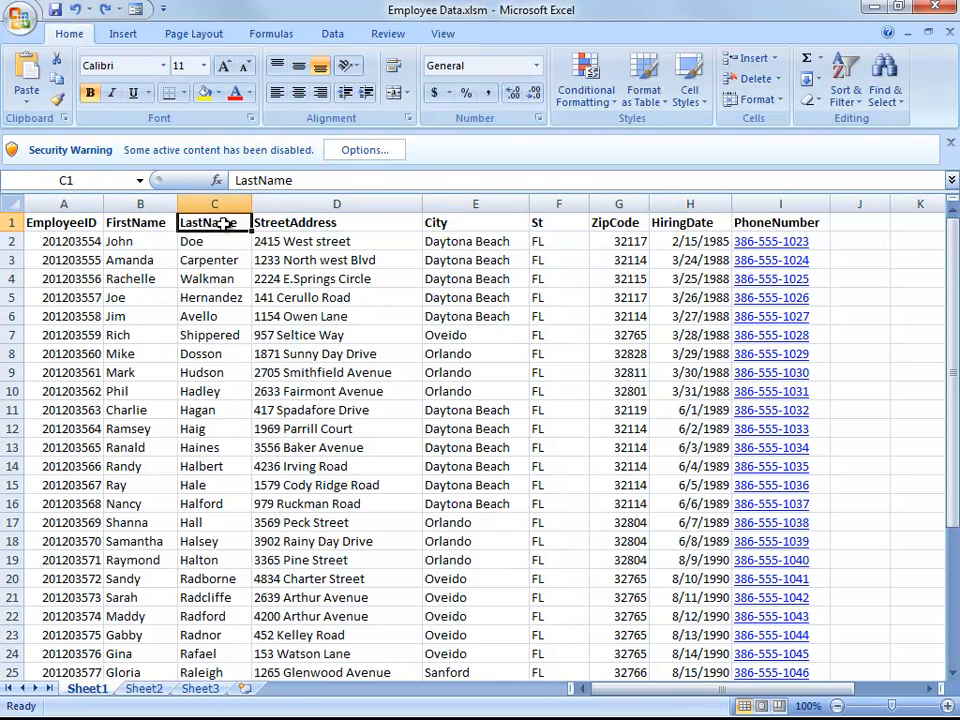
left_click(457, 222)
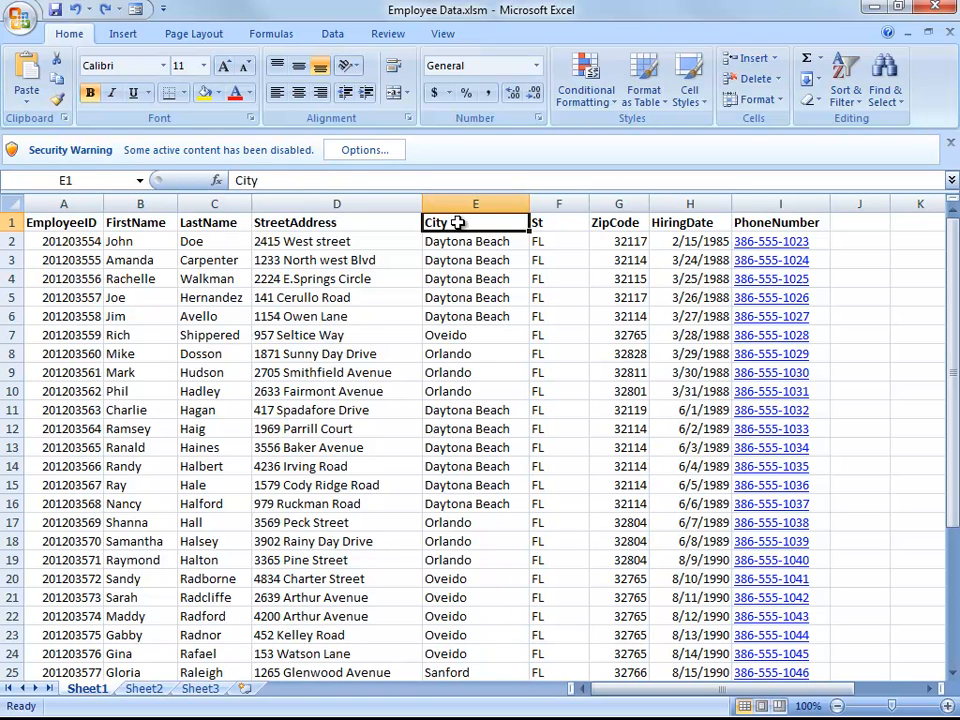
left_click(582, 223)
left_click(600, 222)
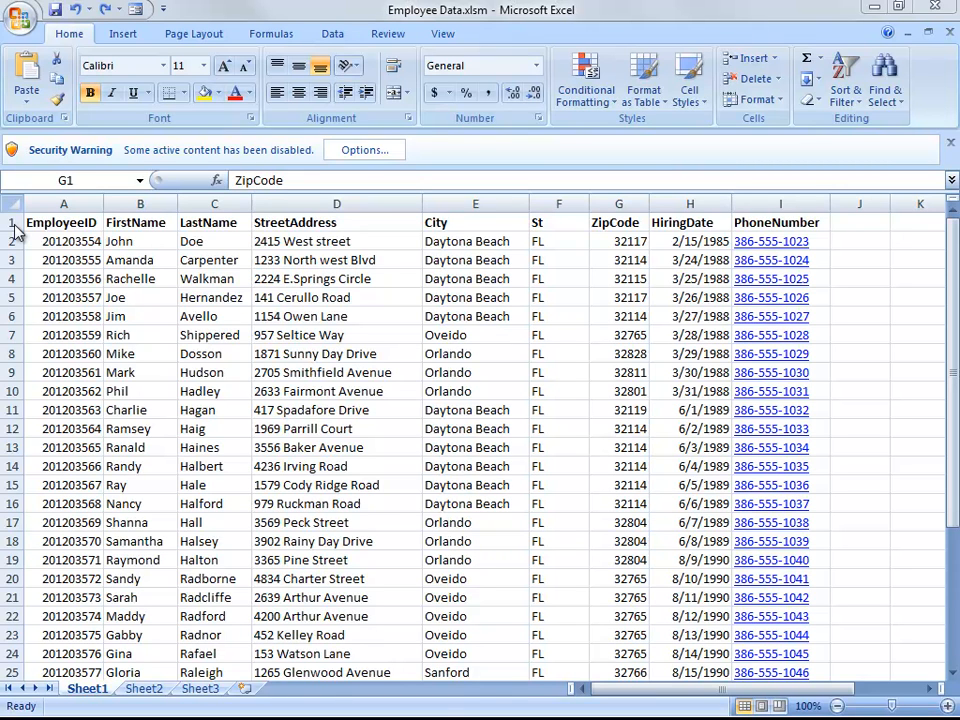
left_click(42, 205)
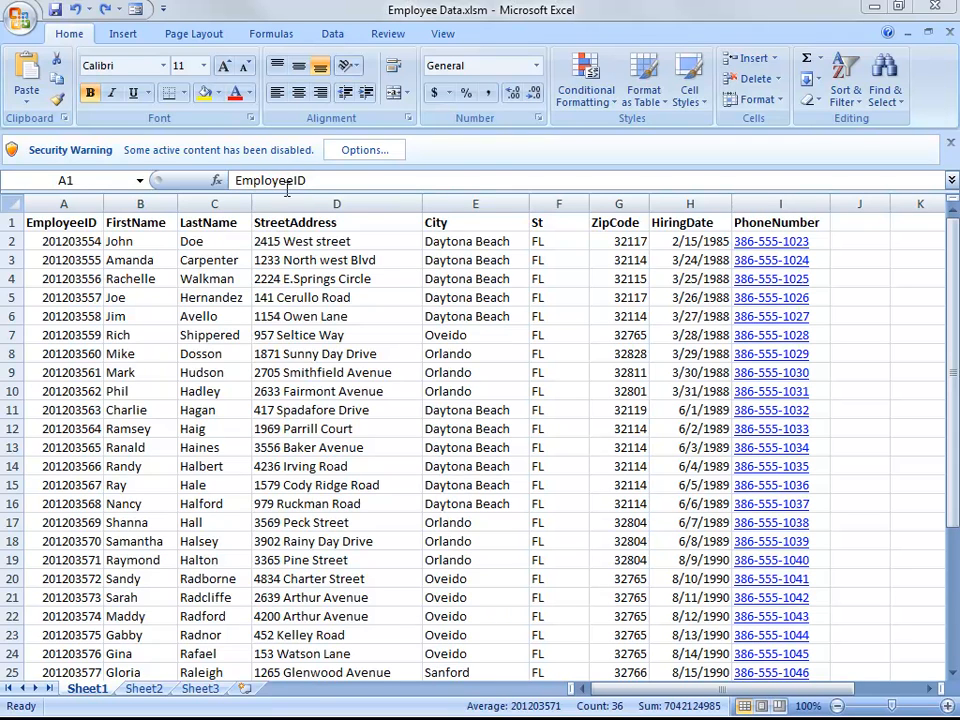
- Sort the employee records from A to Z by the LastName column
left_click(227, 203)
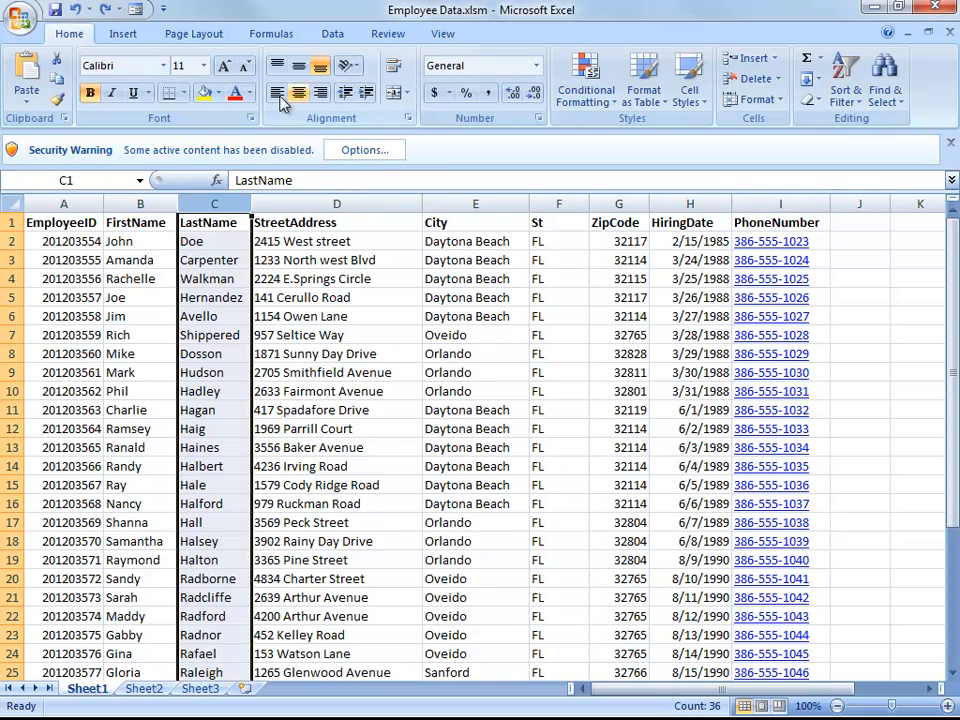
left_click(332, 34)
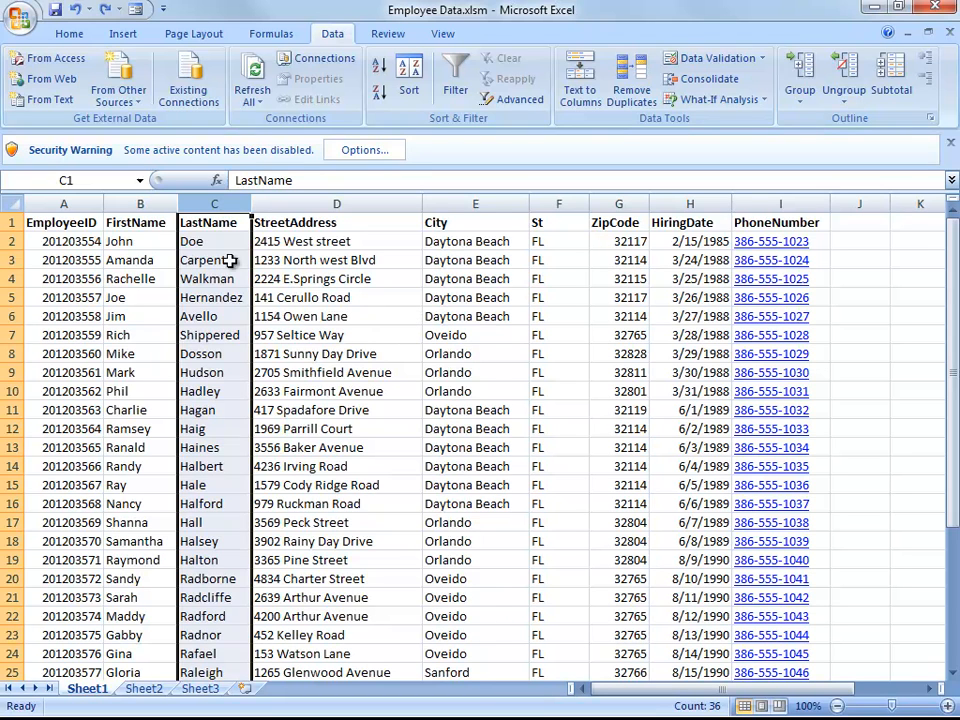
left_click(141, 242)
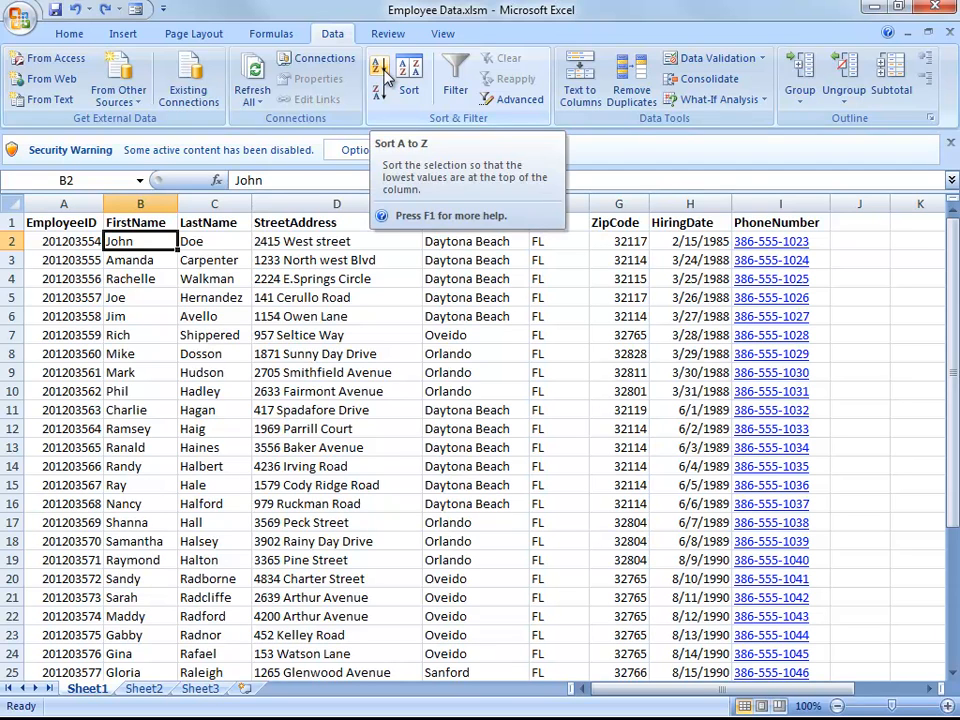
left_click(249, 242)
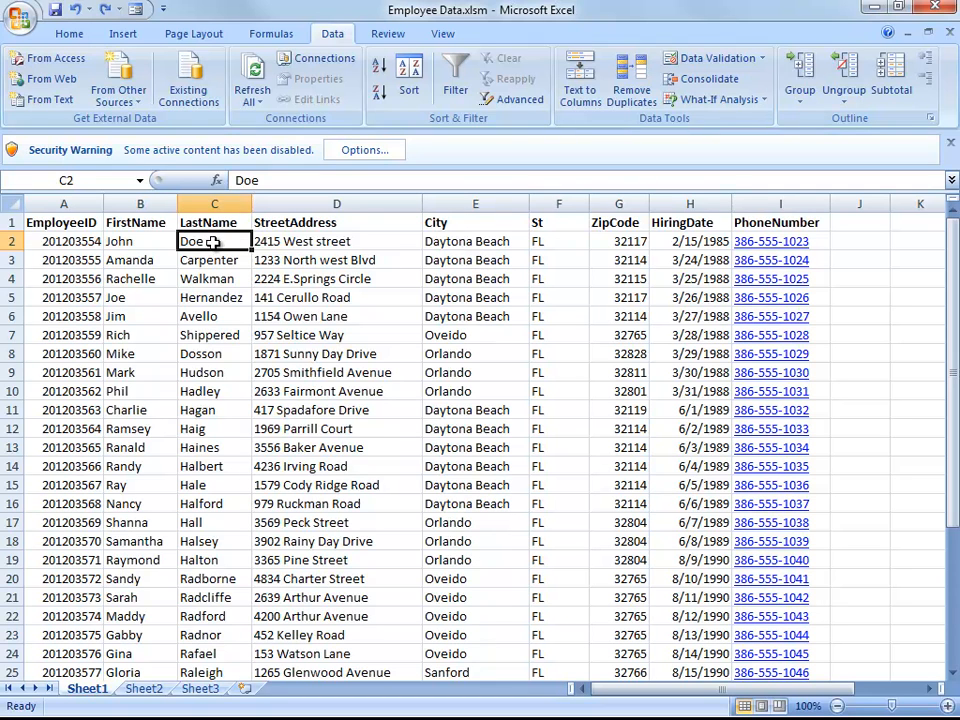
left_click(380, 70)
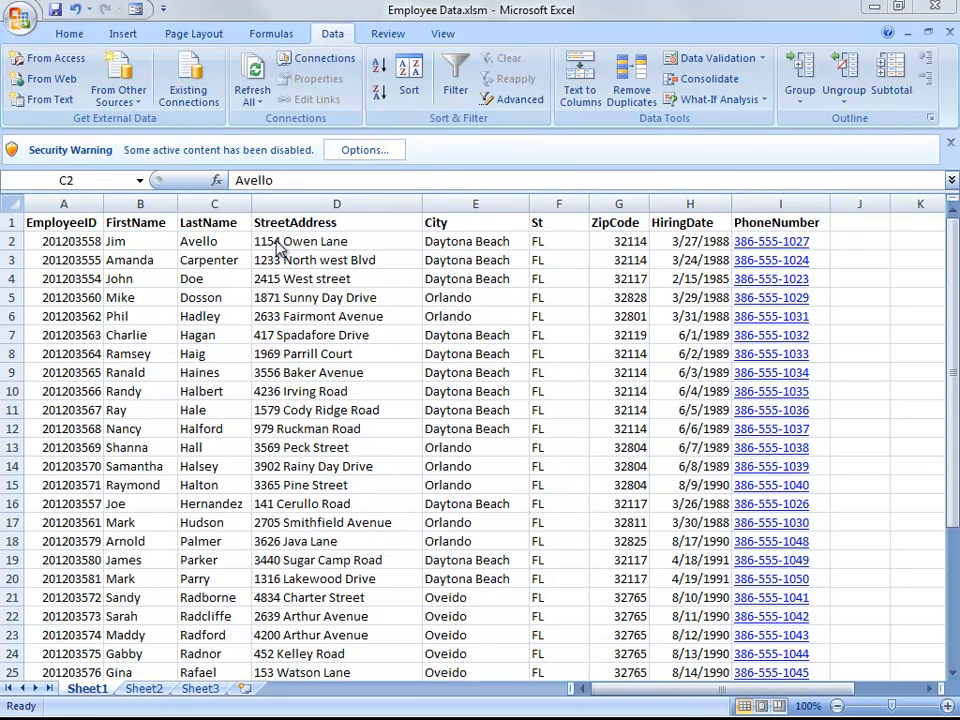
- Turn on filtering for all column headers of the employee table
left_click(458, 75)
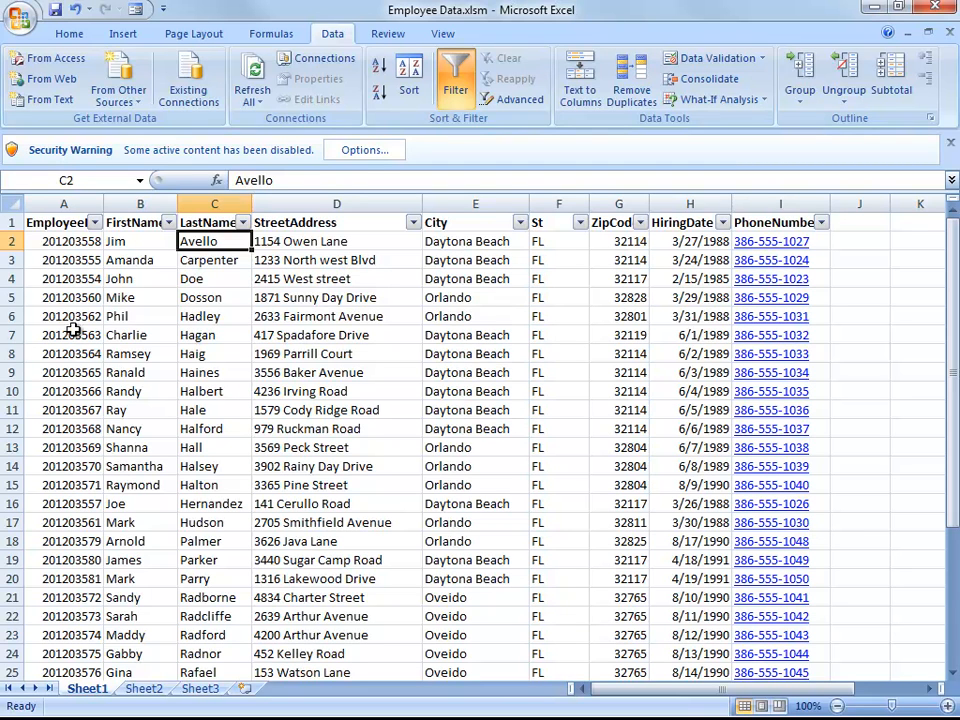
left_click(1, 435)
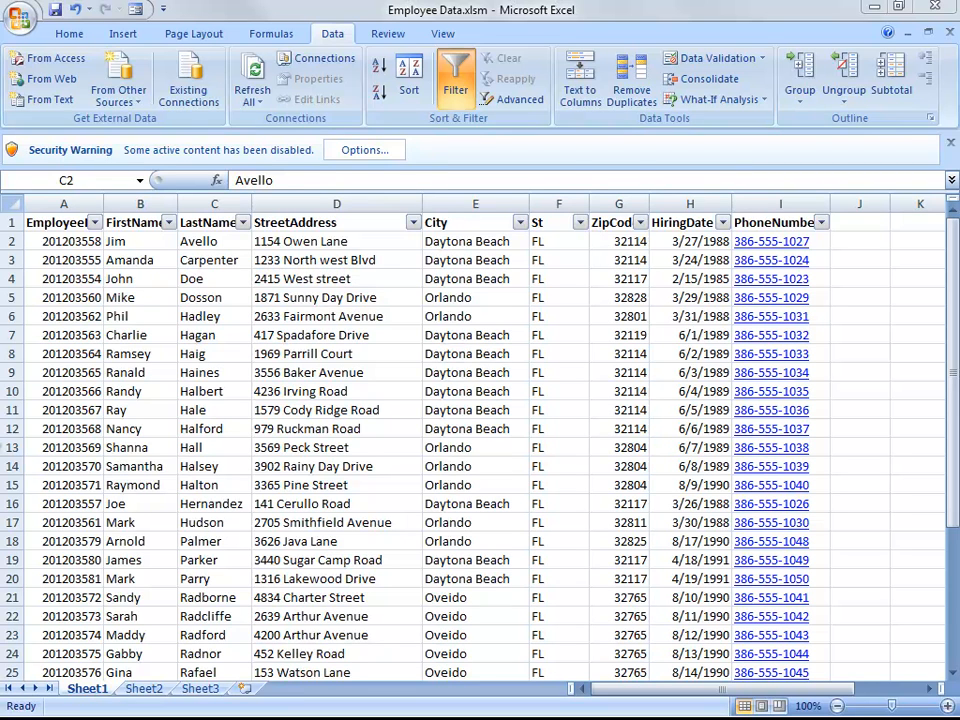
left_click(463, 92)
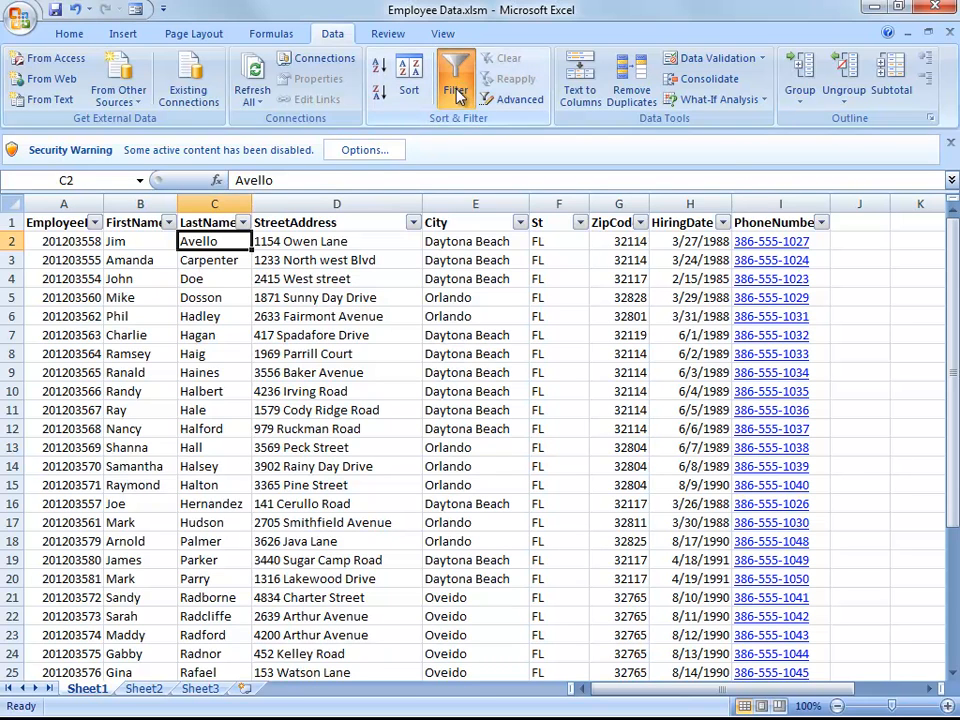
- Turn off filtering and sort the employee records by LastName A to Z, City A to Z and HiringDate Oldest to Newest, in that priority
left_click(460, 90)
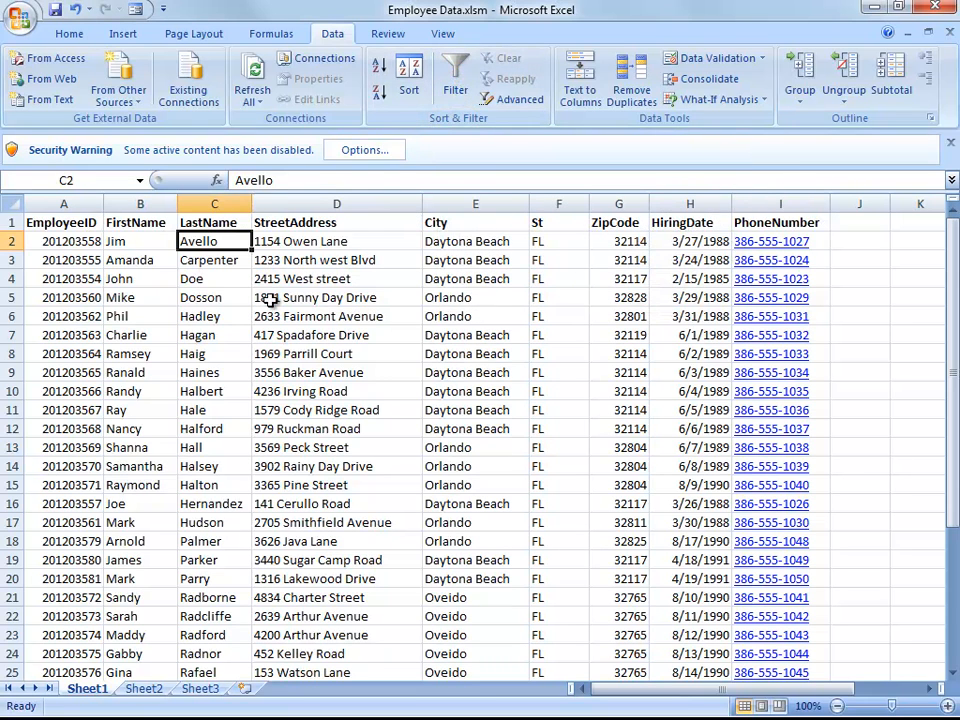
left_click(413, 95)
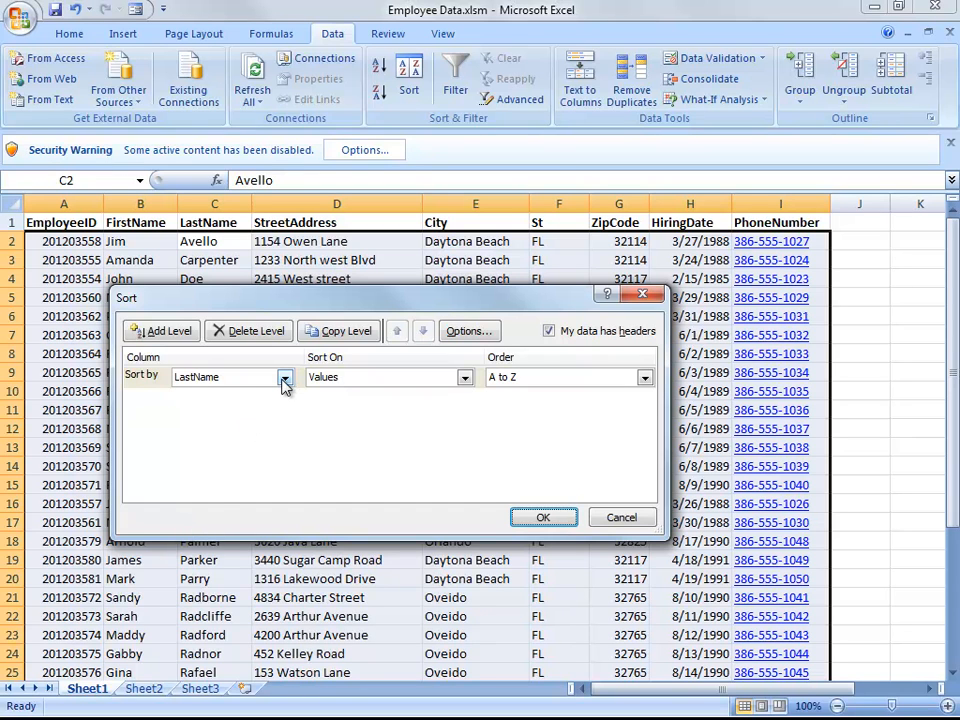
left_click(172, 335)
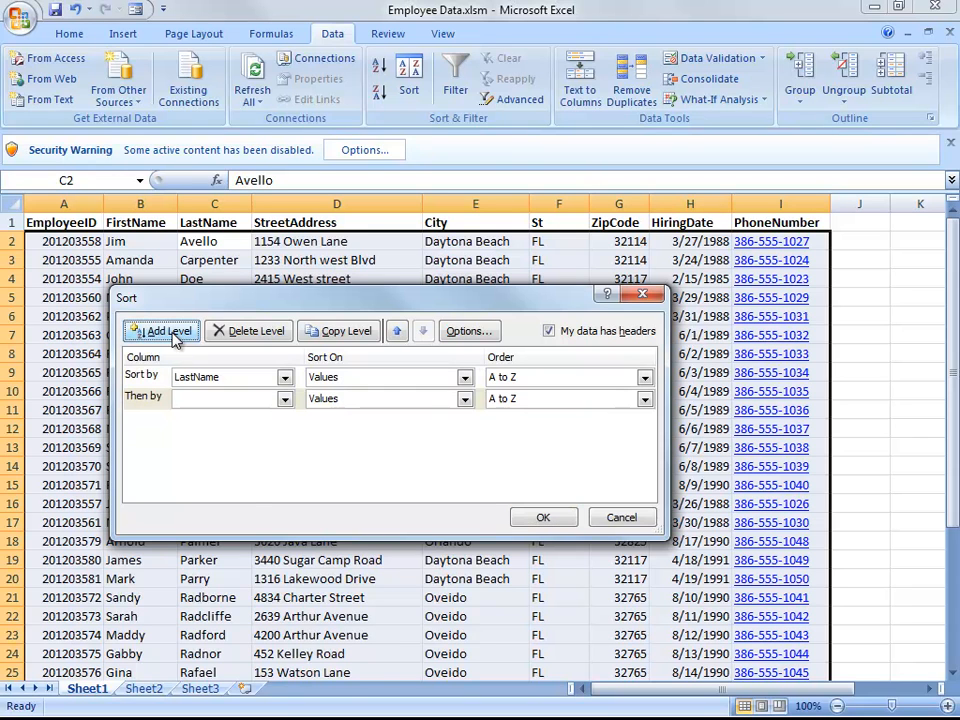
left_click(285, 399)
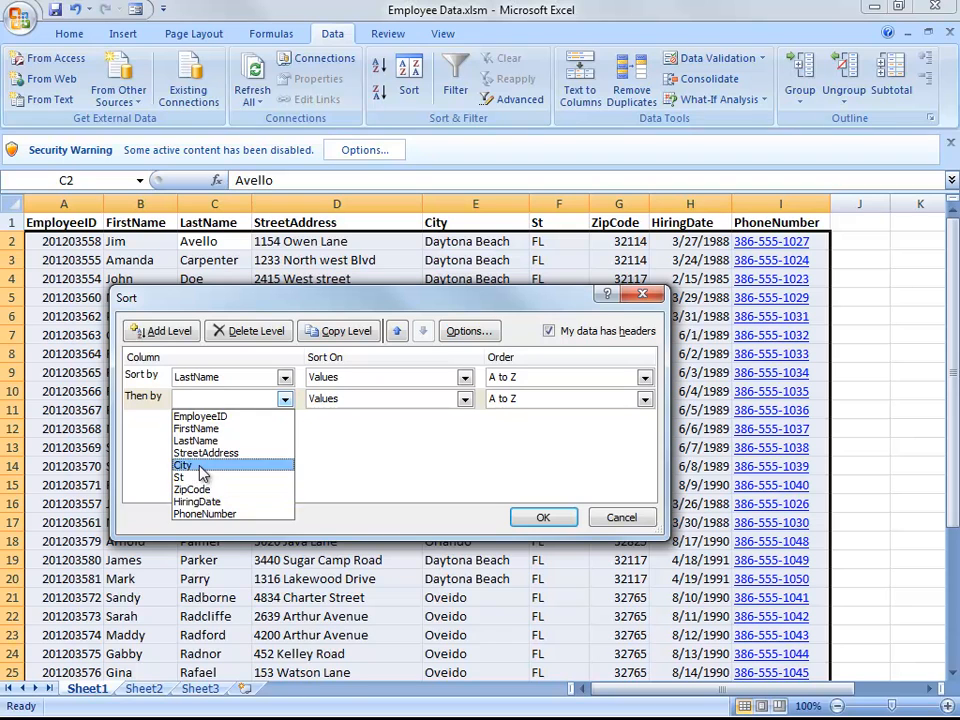
left_click(182, 465)
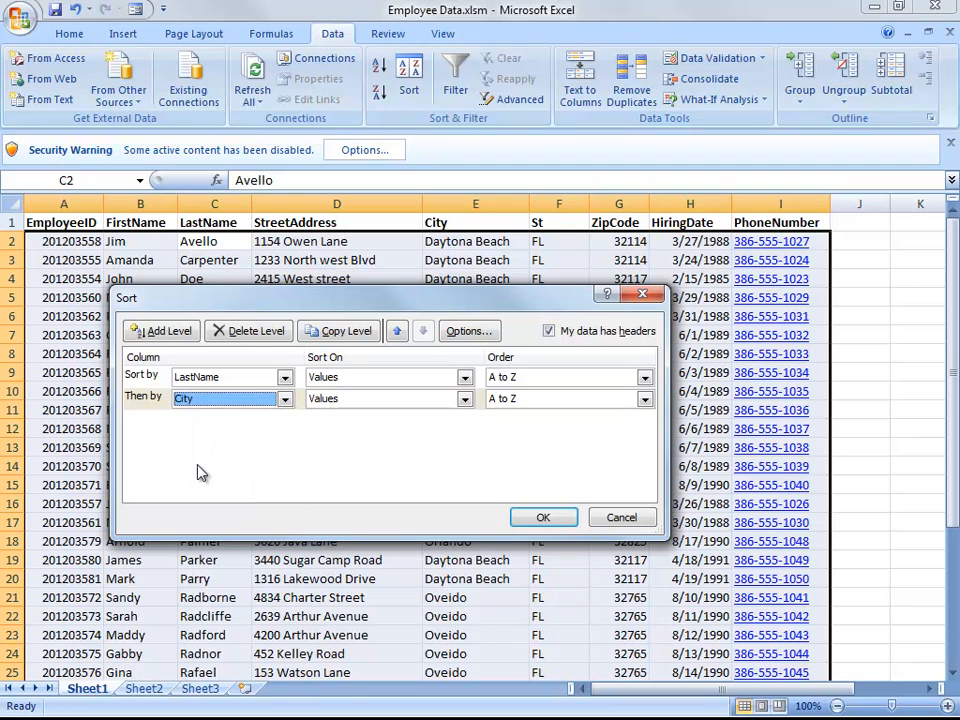
left_click(161, 331)
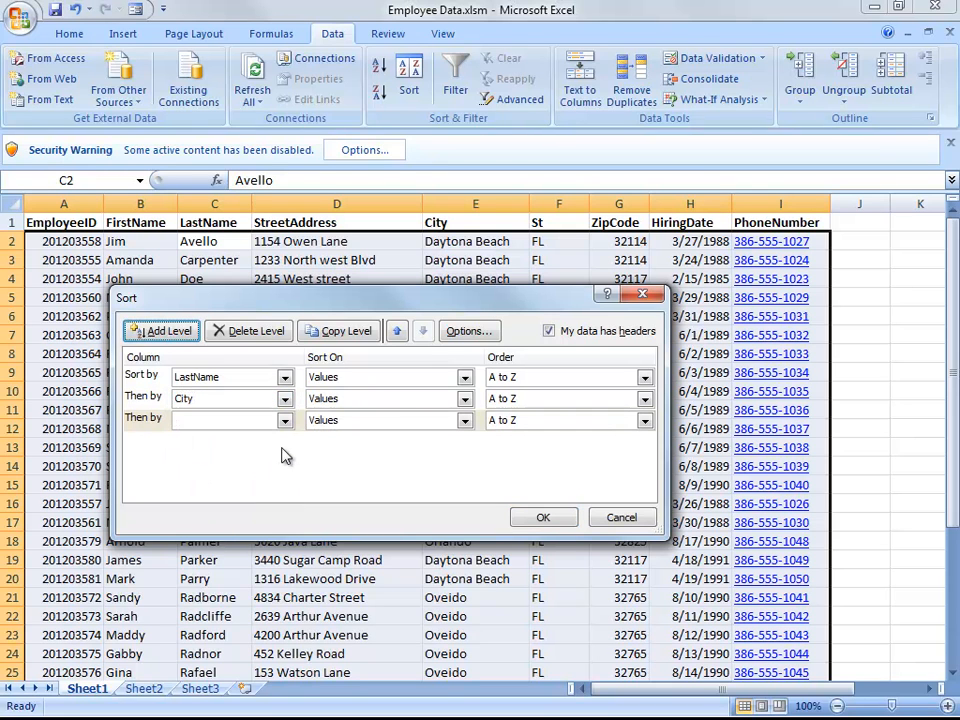
left_click(285, 421)
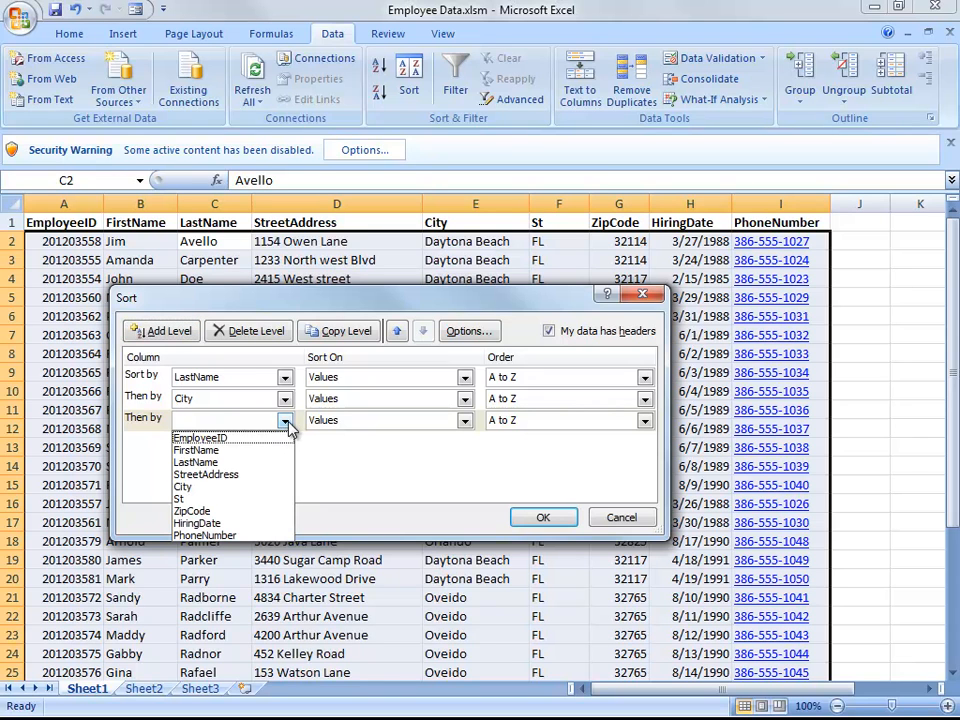
left_click(212, 523)
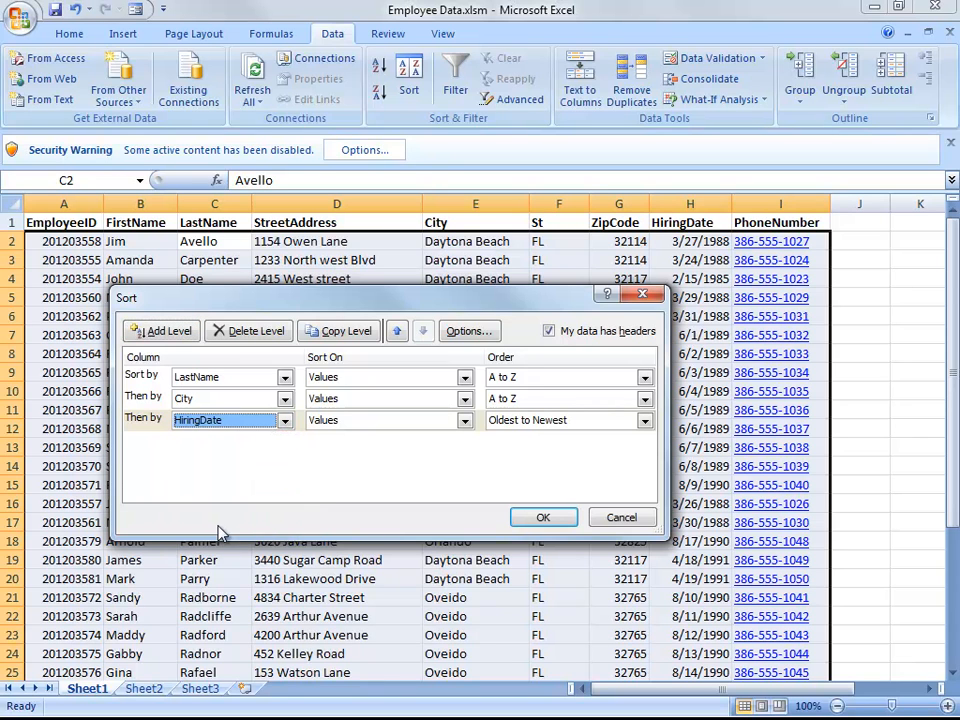
left_click(540, 519)
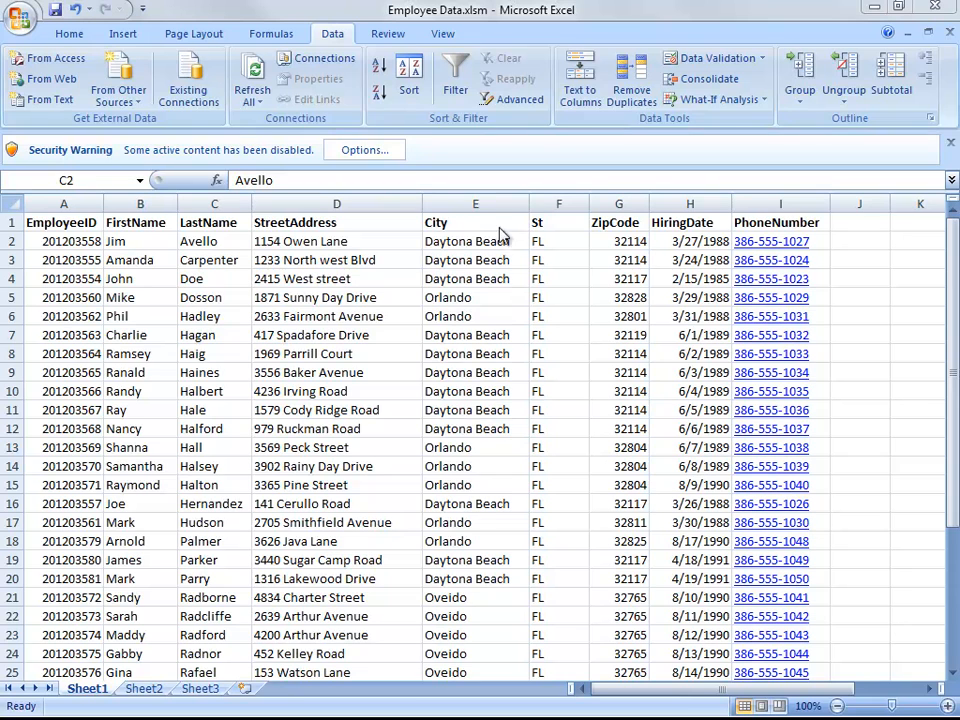
- Add the Form command from the full command list to the Quick Access Toolbar for all documents
right_click(549, 40)
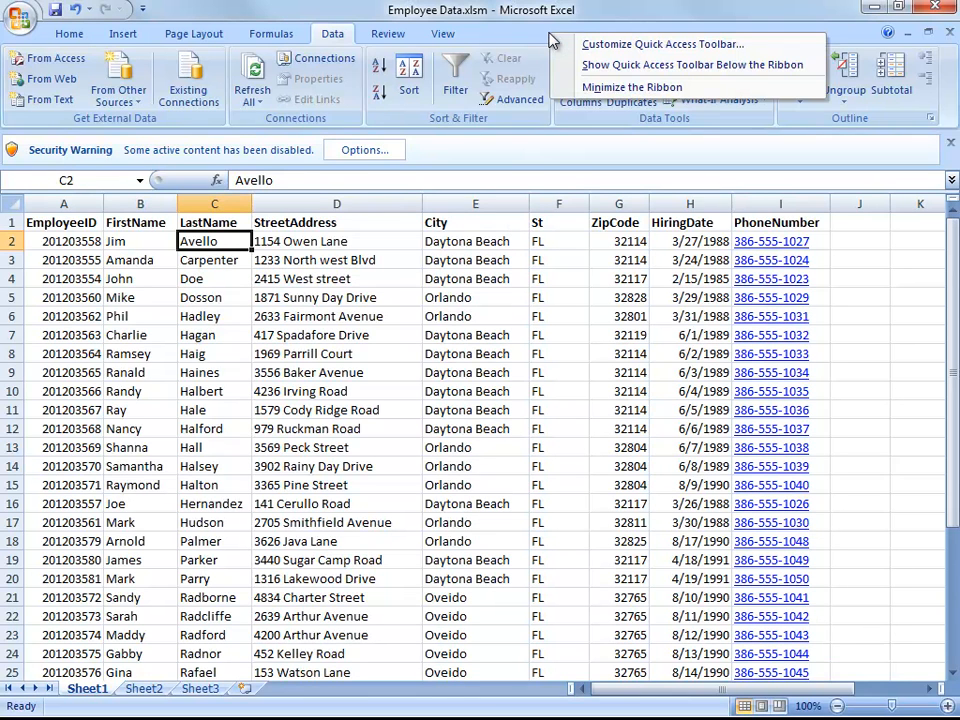
left_click(647, 48)
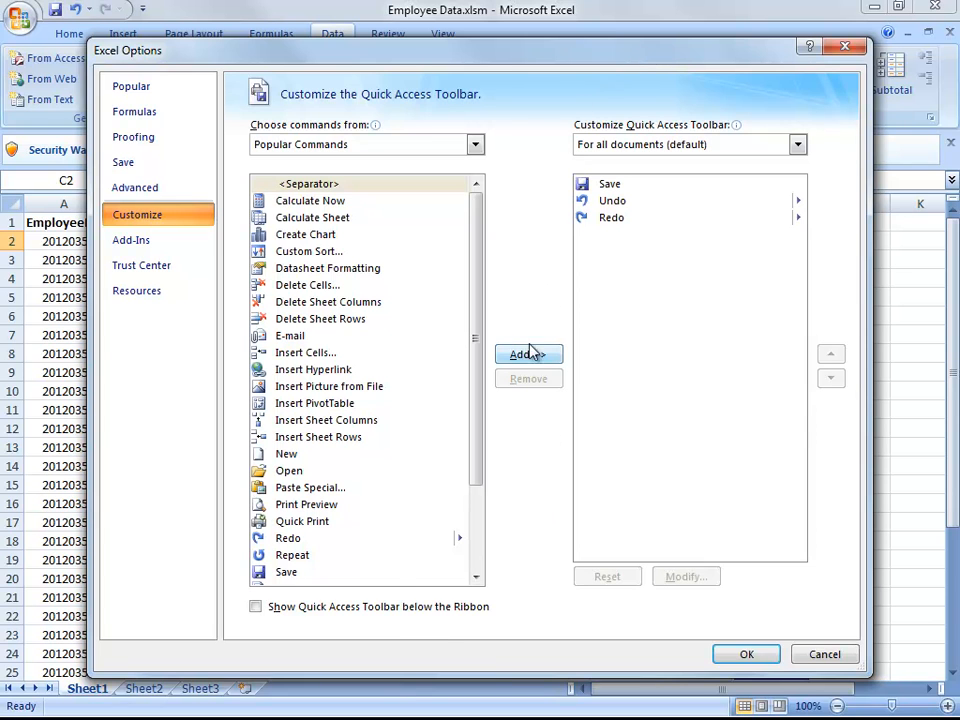
left_click(476, 144)
left_click(318, 198)
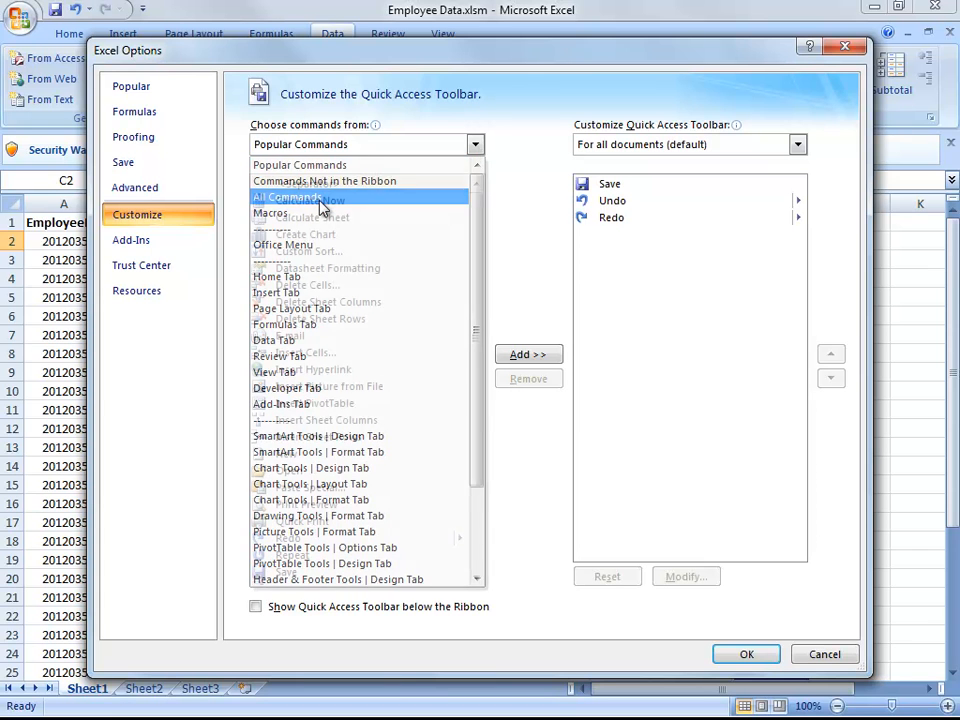
left_click_drag(478, 197, 476, 322)
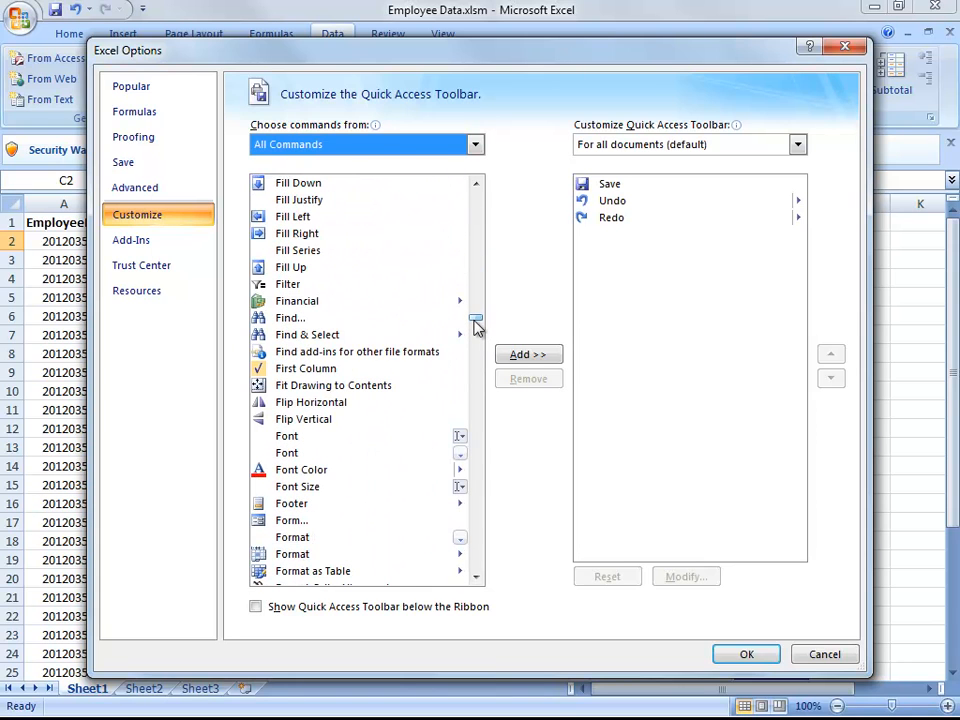
left_click(285, 524)
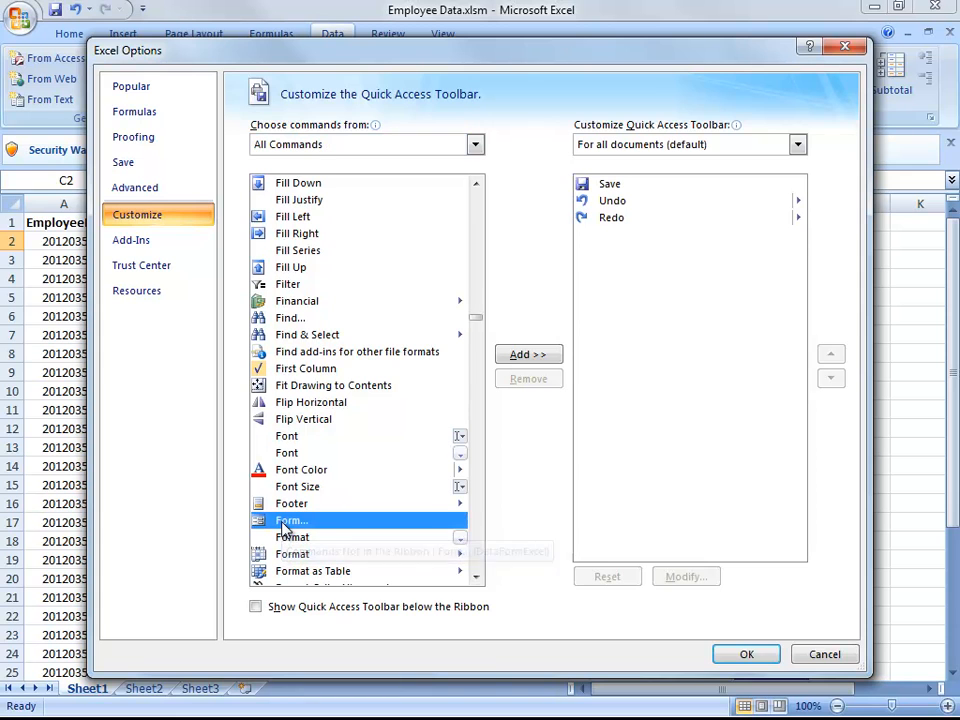
left_click(514, 357)
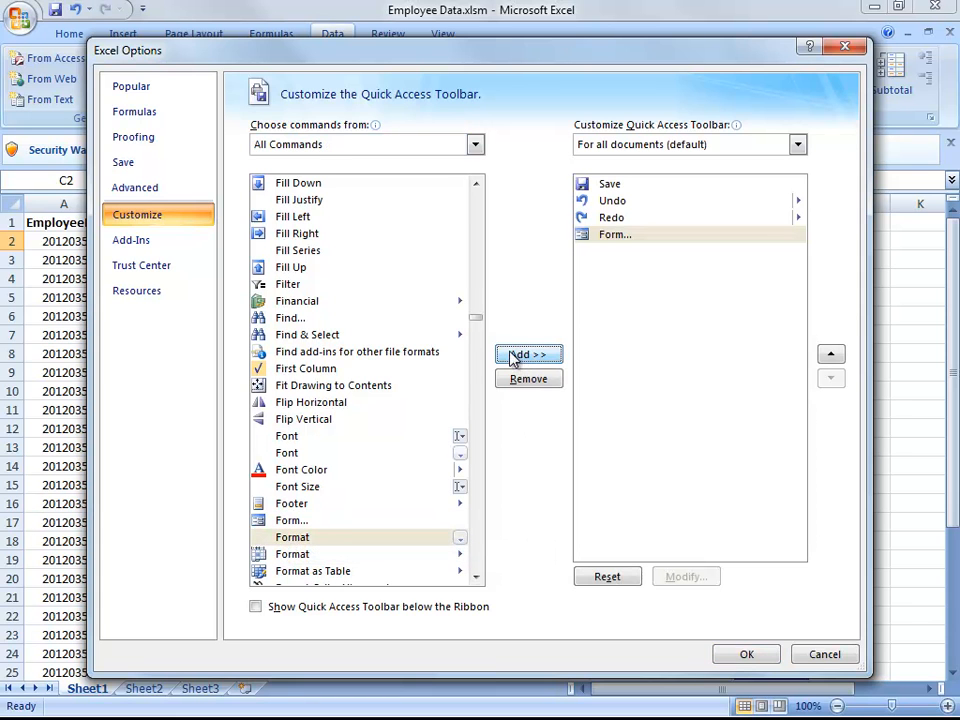
left_click(750, 656)
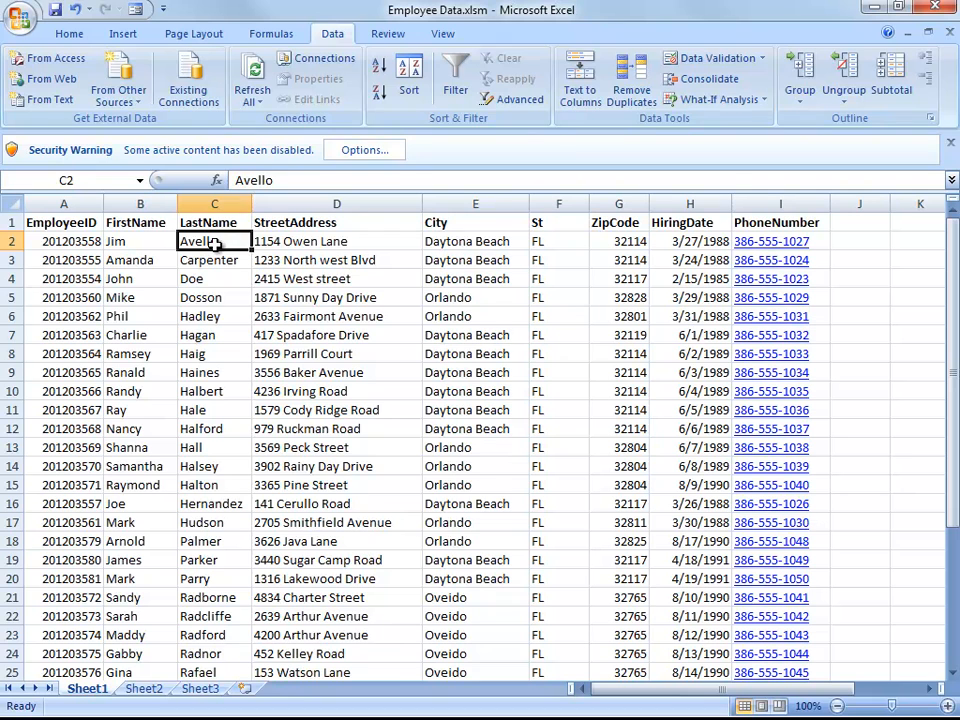
- View the employee records in the data form, going forward one record and back again, and close the form
left_click(136, 12)
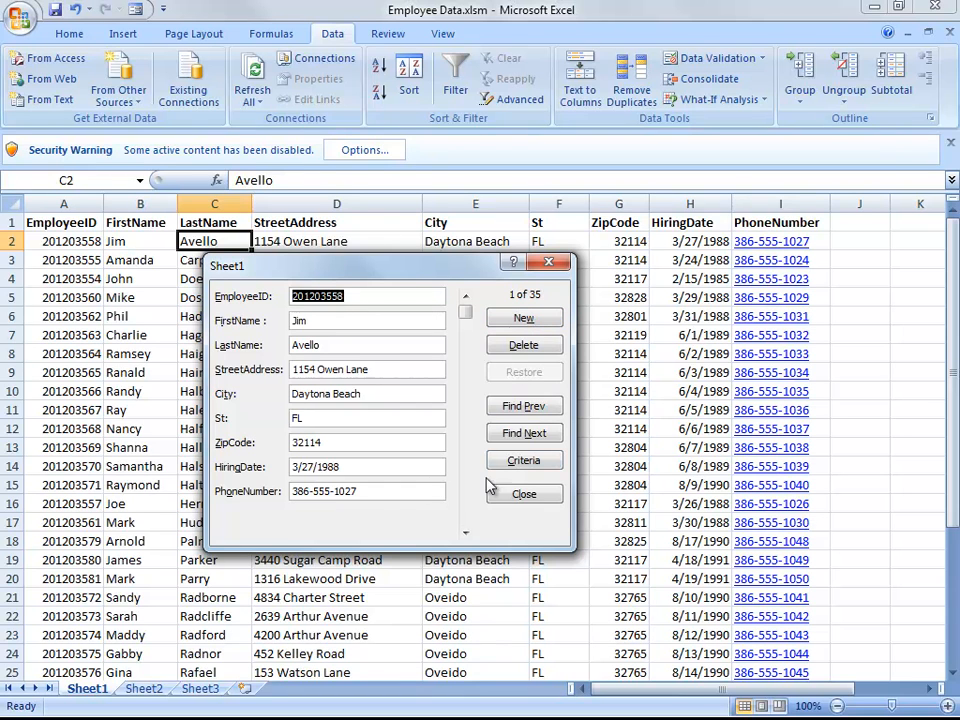
left_click(513, 437)
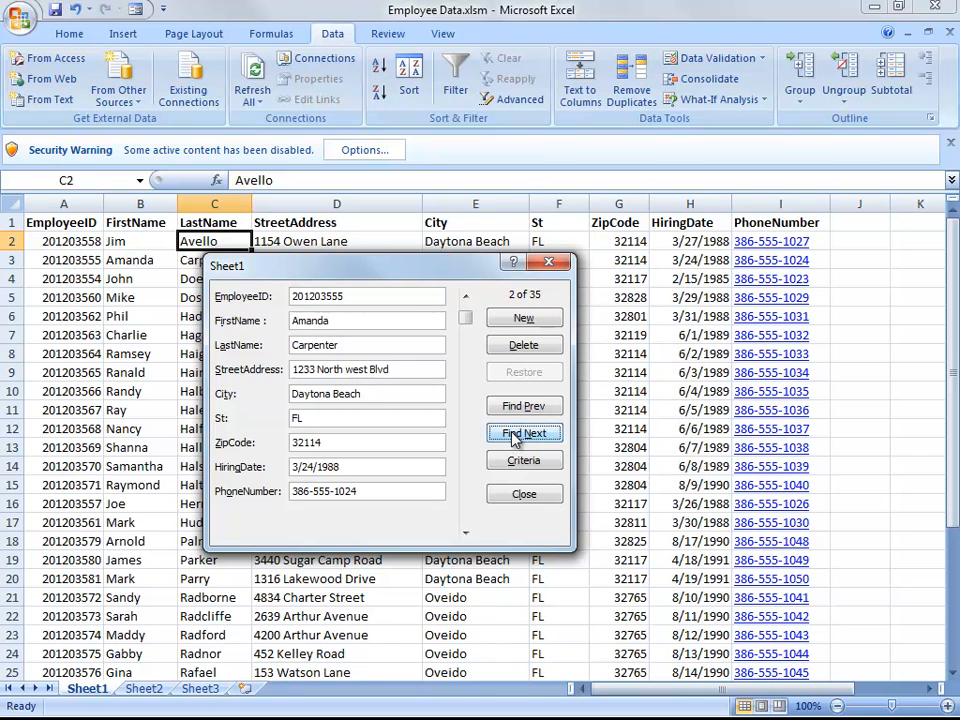
left_click(514, 410)
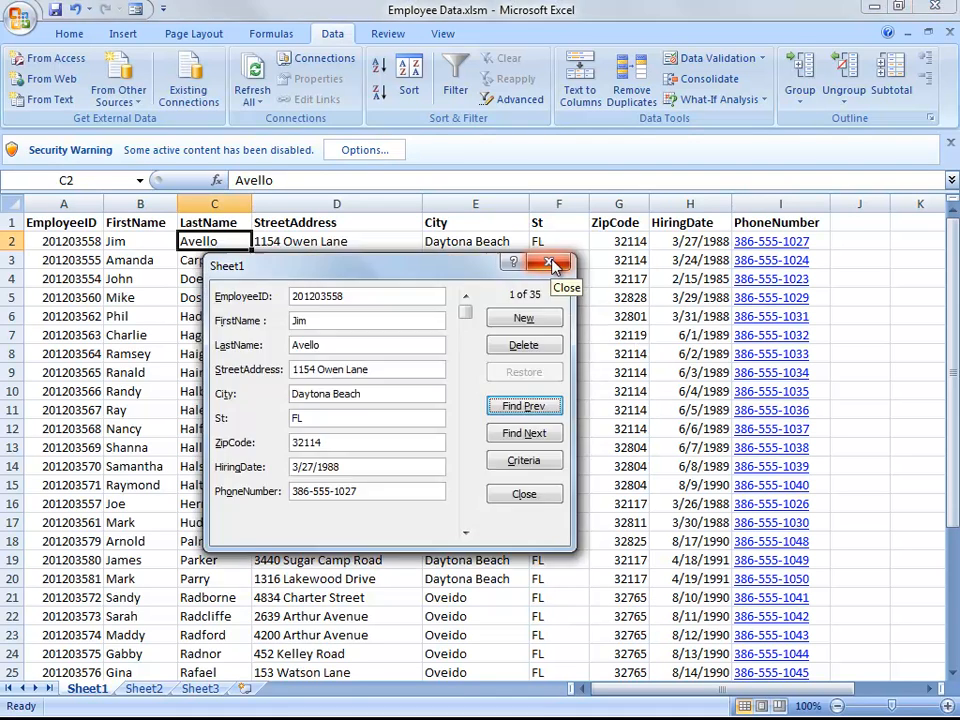
left_click(551, 264)
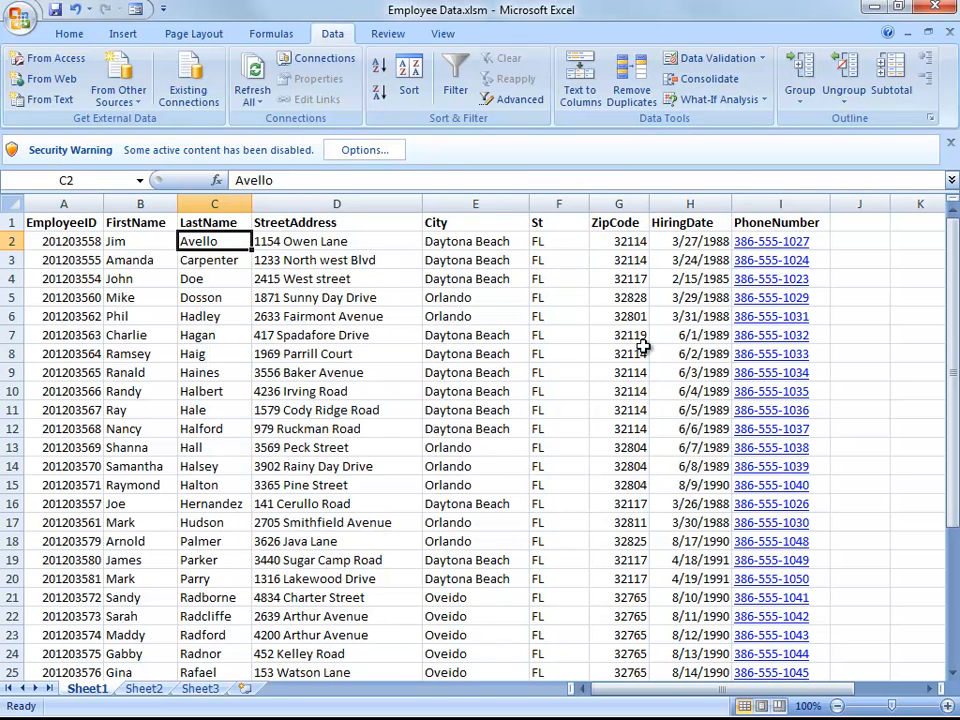